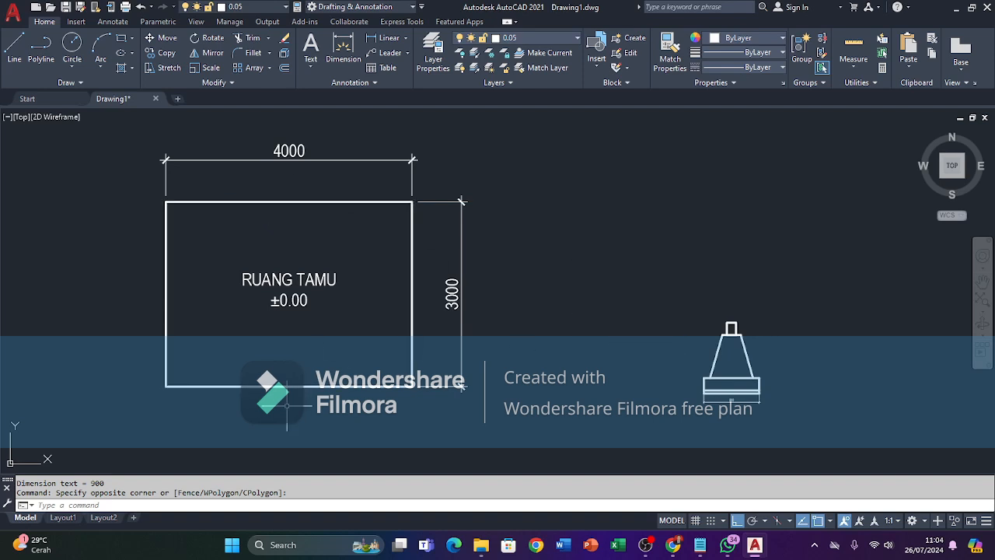
- Make SKALA 100 the current dimension style
middle_click_drag(280, 367, 354, 346)
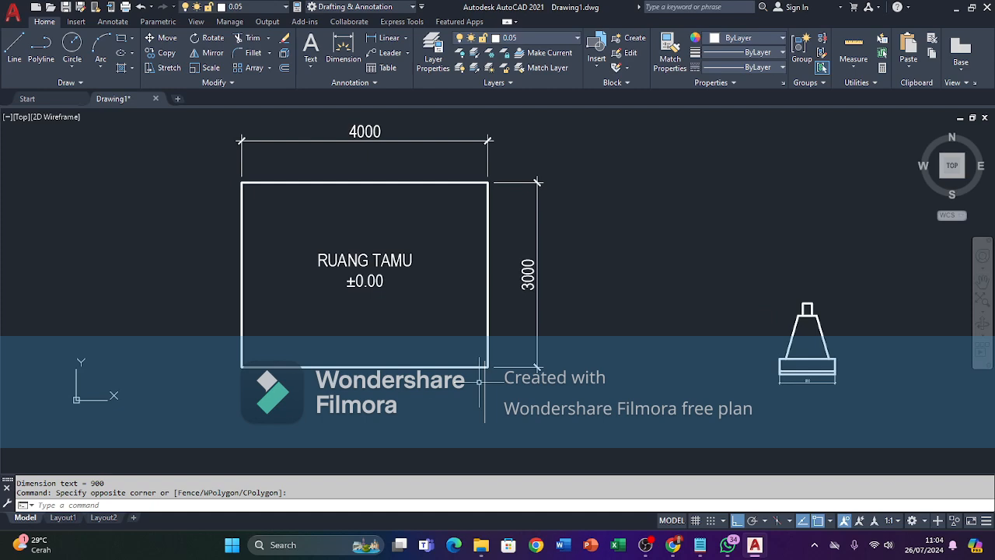
type("D")
key("Return")
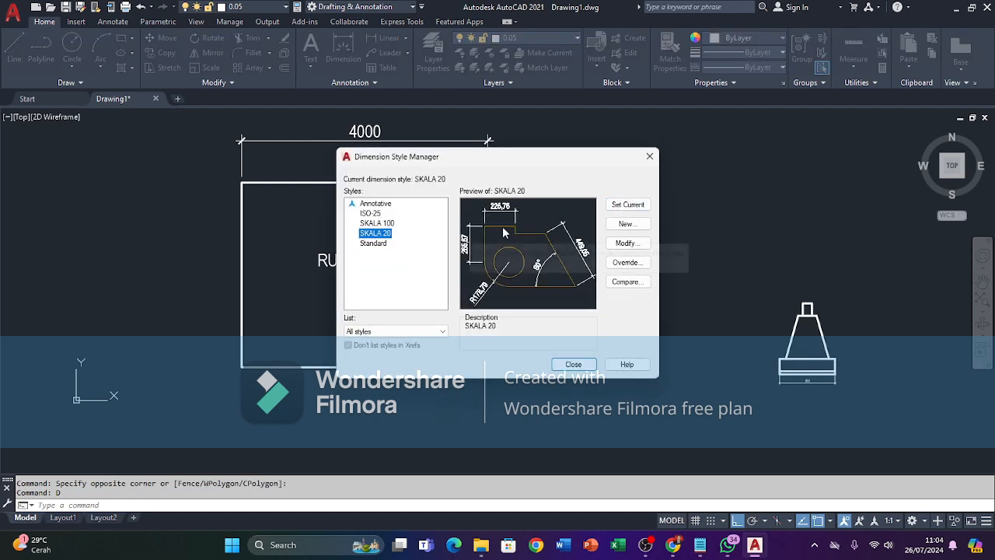
left_click(376, 223)
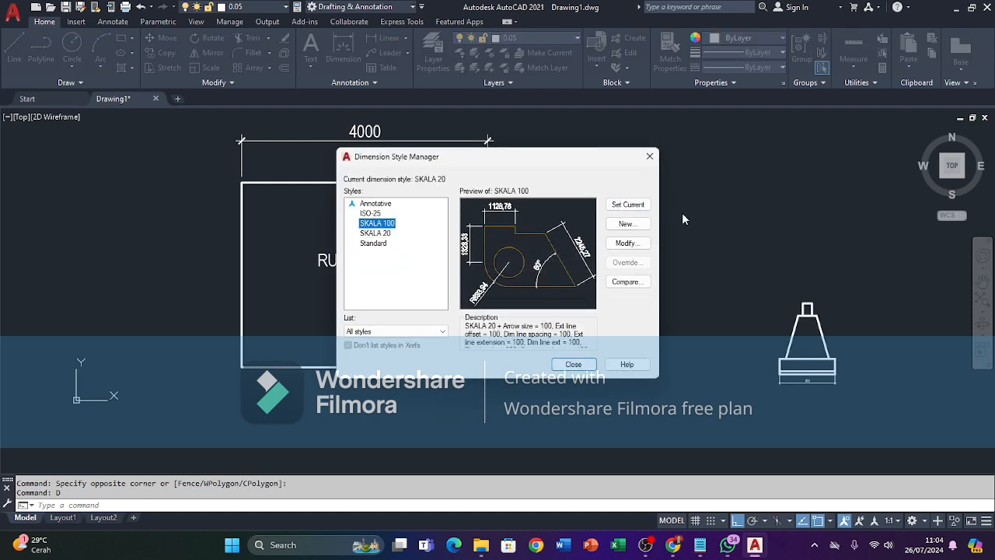
left_click(628, 205)
left_click(573, 364)
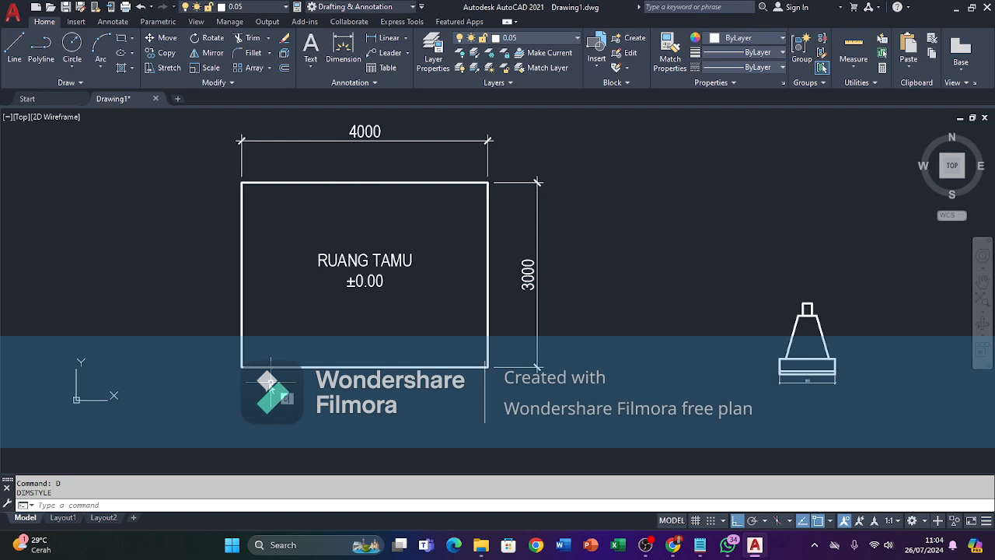
- Add a horizontal linear dimension below the bottom edge of the RUANG TAMU rectangle
type("dli")
key("Return")
left_click(242, 366)
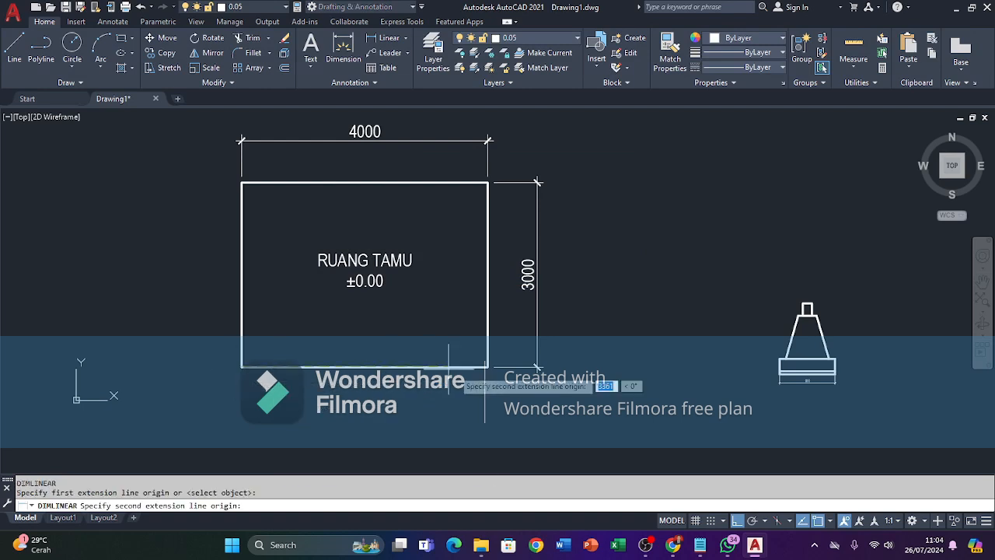
left_click(489, 366)
left_click(367, 413)
scroll(367, 413, "up", 4)
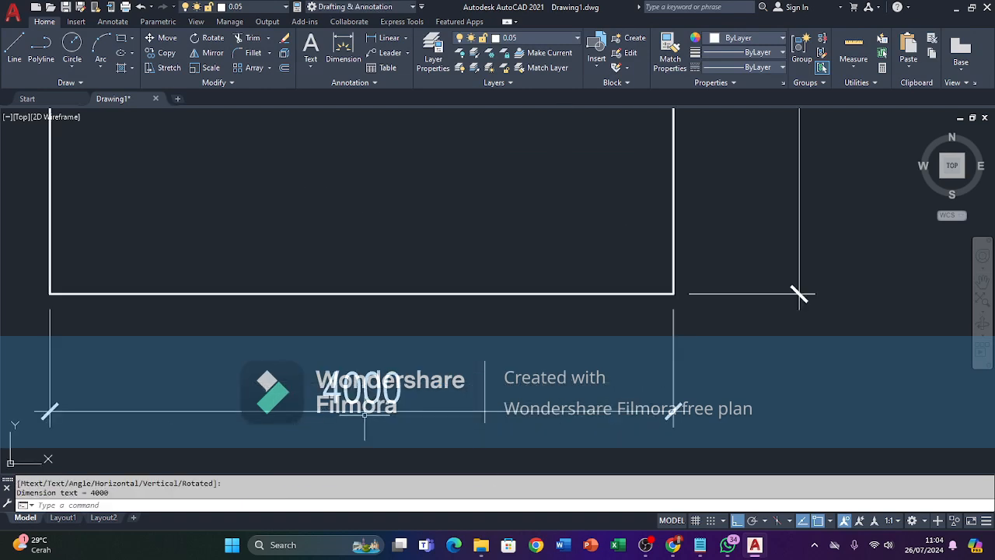
- Add a vertical linear dimension for the upper layer of the footing base, placed on the footing's right side
scroll(331, 384, "down", 2)
middle_click_drag(758, 343, 435, 322)
scroll(434, 319, "down", 4)
scroll(574, 318, "up", 4)
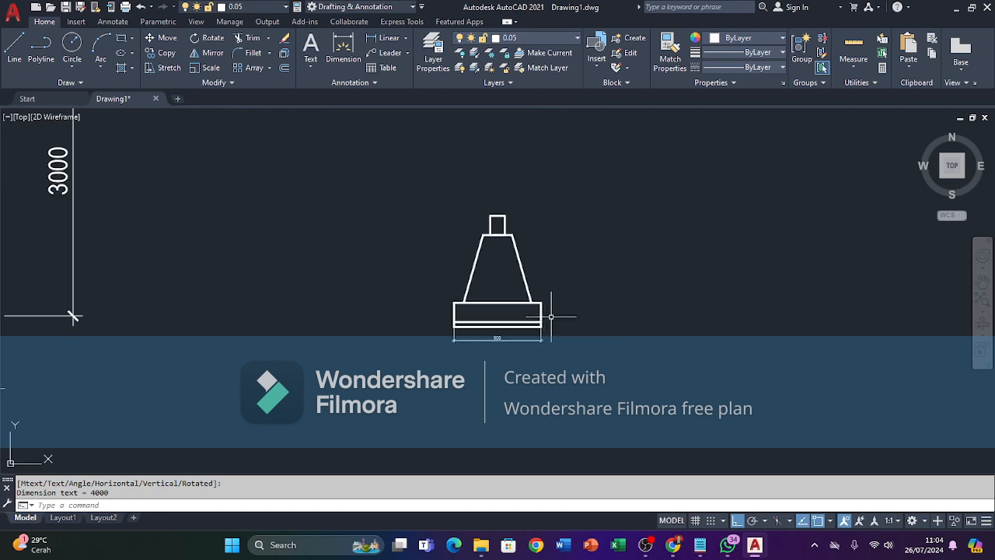
scroll(550, 317, "up", 4)
type("dli")
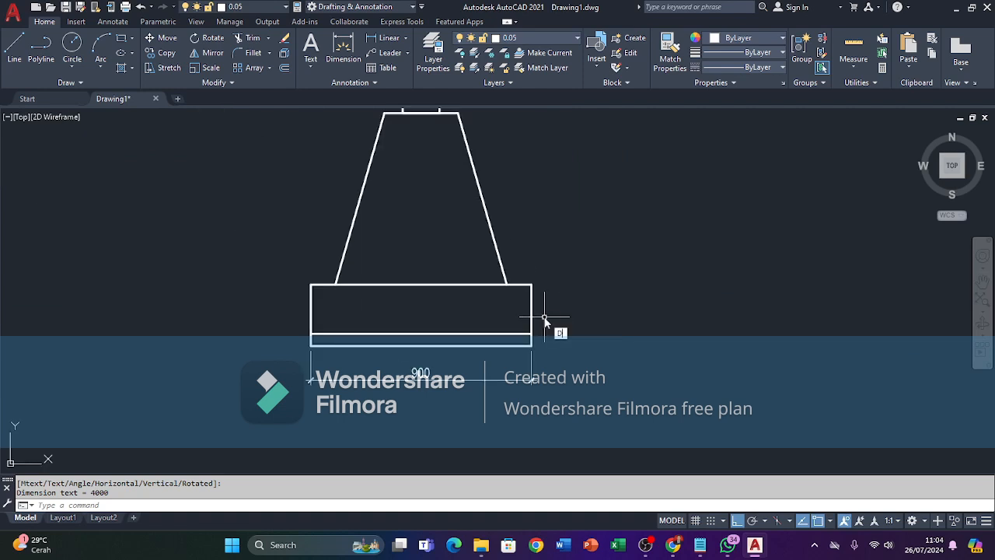
key("Return")
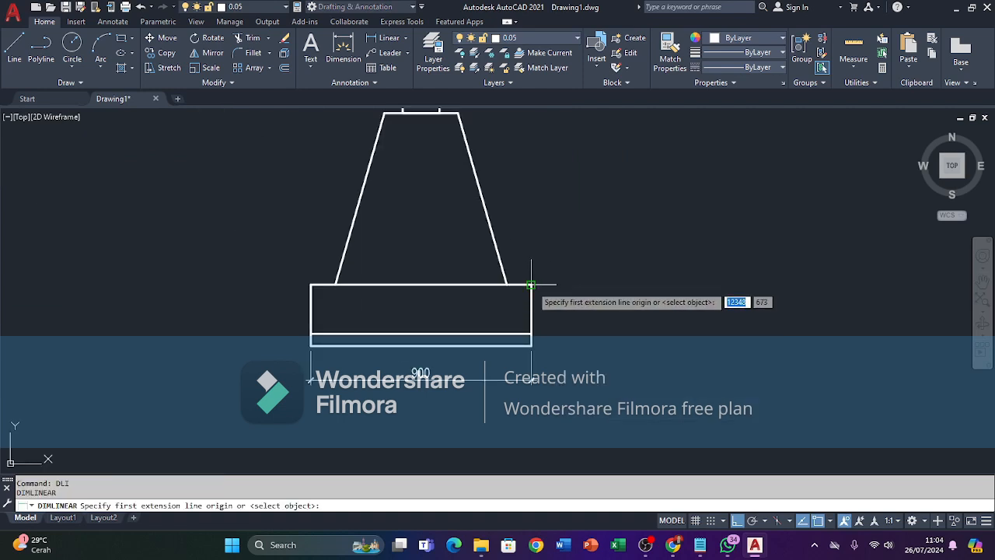
left_click(532, 286)
left_click(531, 334)
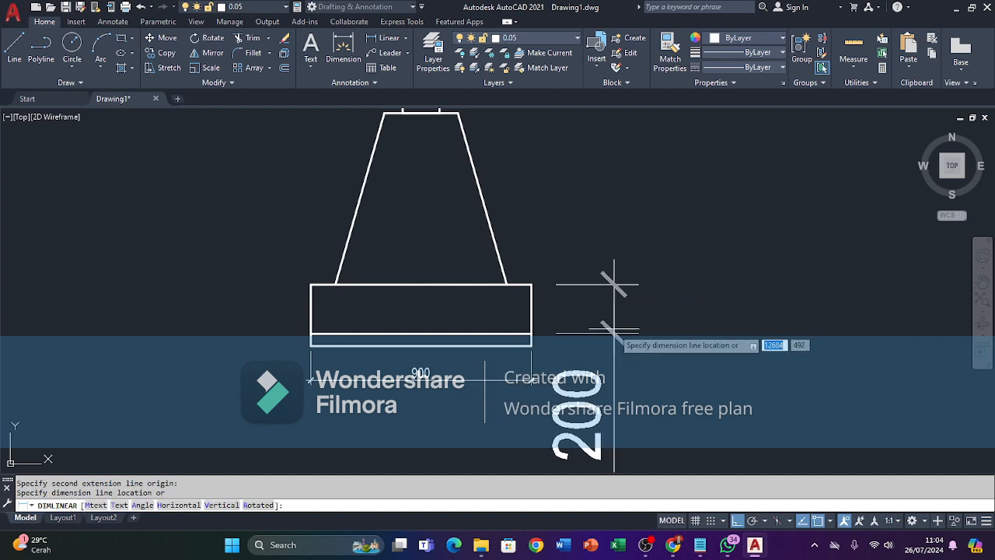
left_click(614, 330)
scroll(631, 339, "down", 2)
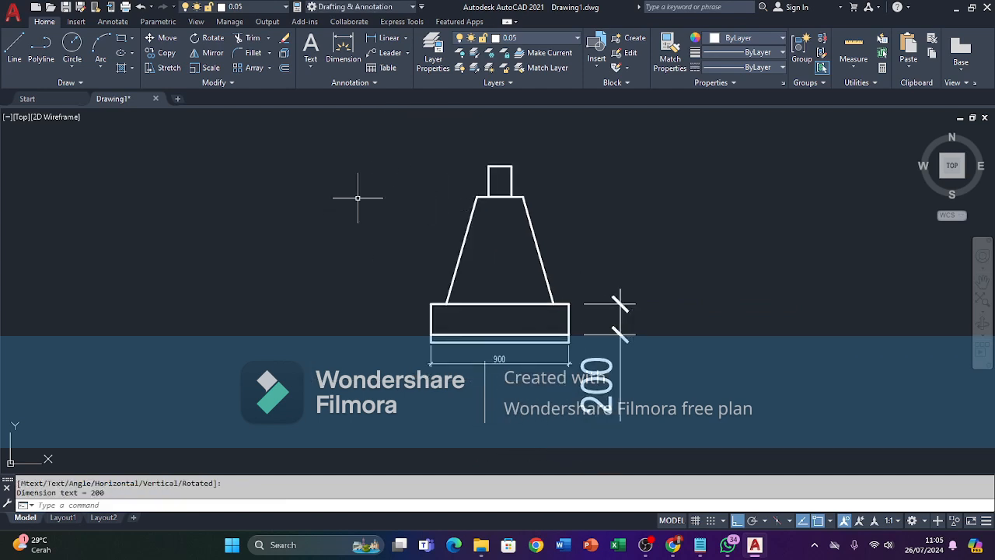
- Make SKALA 20 the current dimension style
scroll(731, 366, "down", 4)
scroll(666, 363, "up", 6)
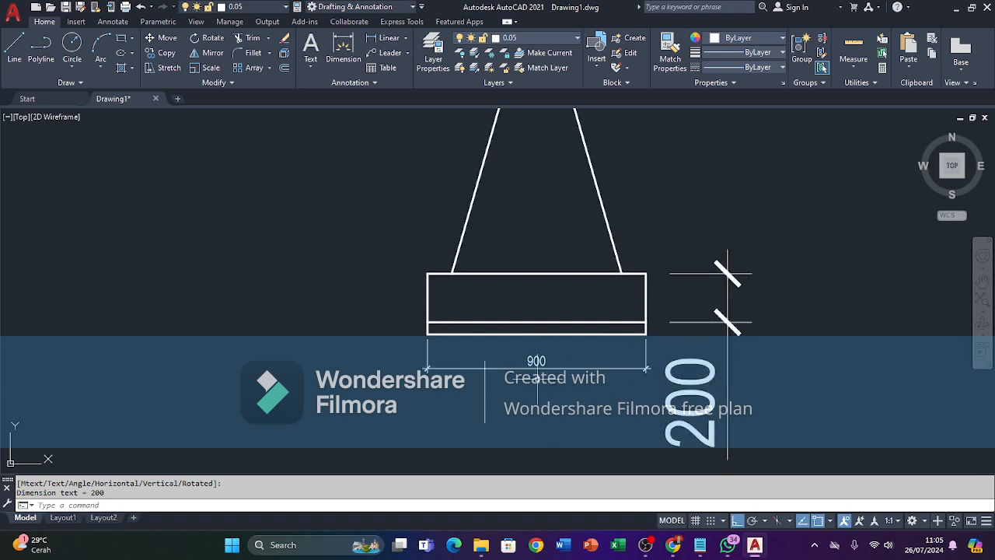
type("d")
key("Return")
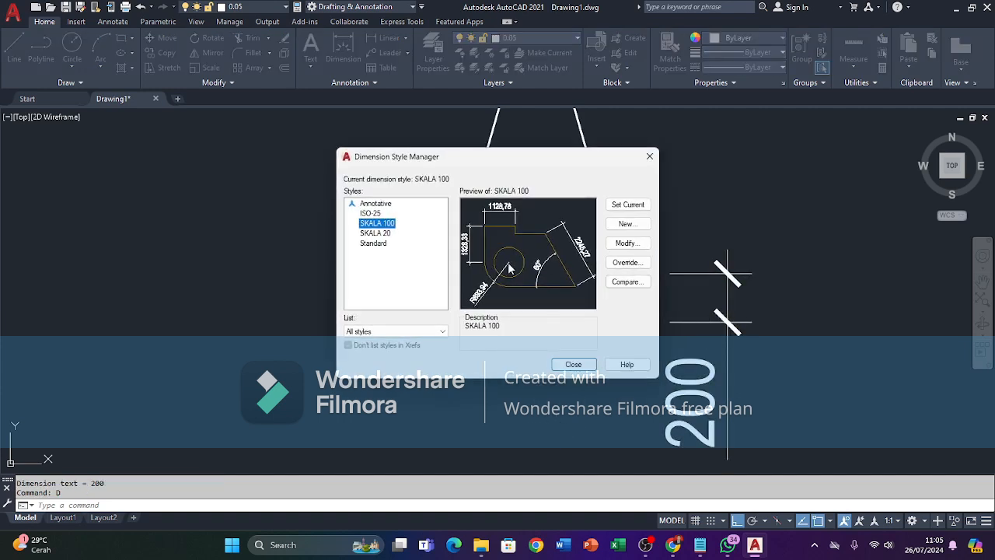
left_click(373, 232)
left_click(629, 205)
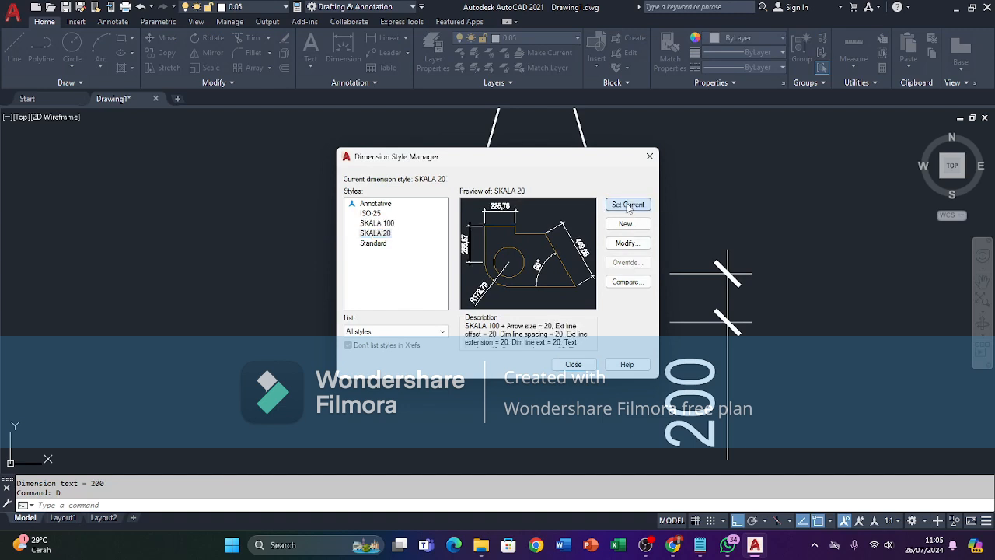
left_click(573, 365)
- Add a vertical linear dimension for the upper layer of the footing base, placed on the footing's left side
type("dli")
key("Return")
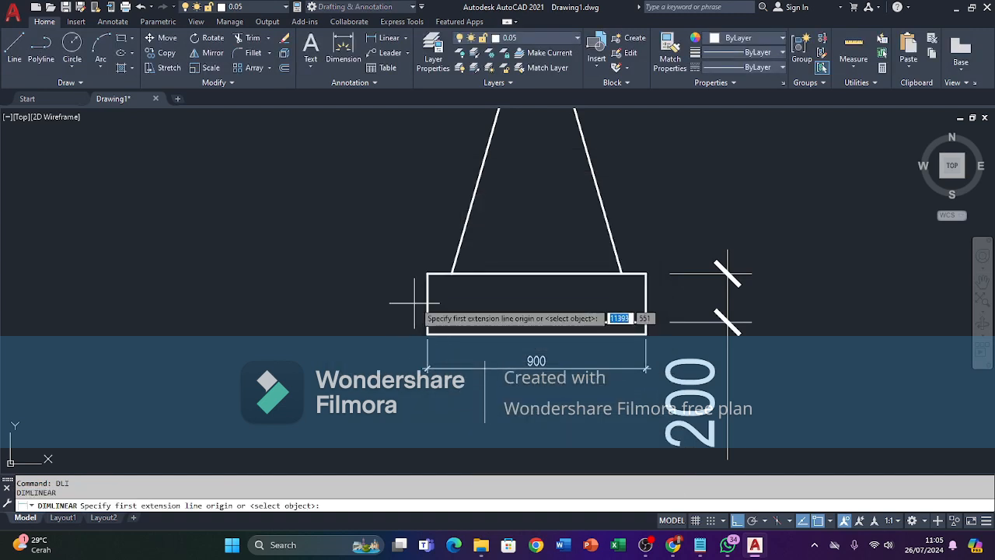
left_click(427, 322)
left_click(427, 274)
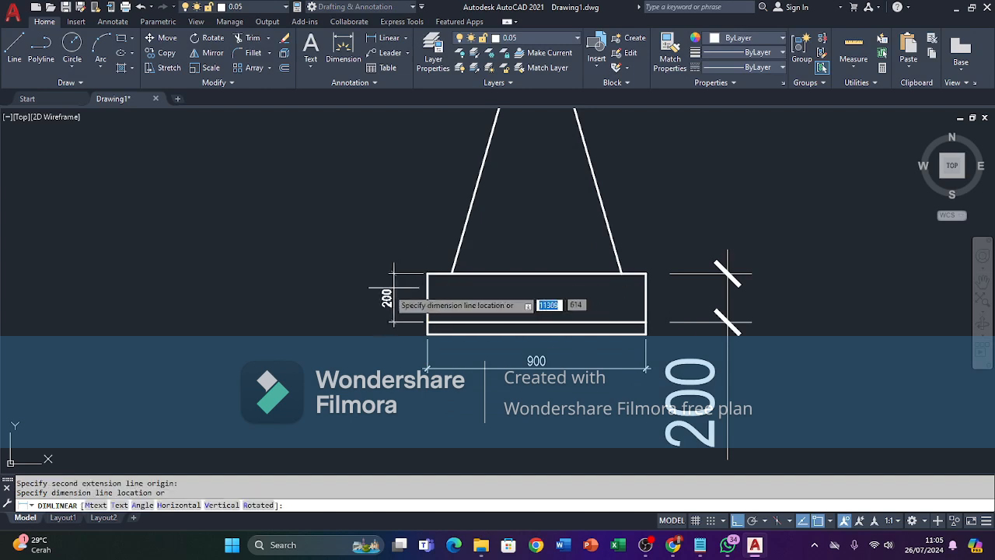
left_click(382, 299)
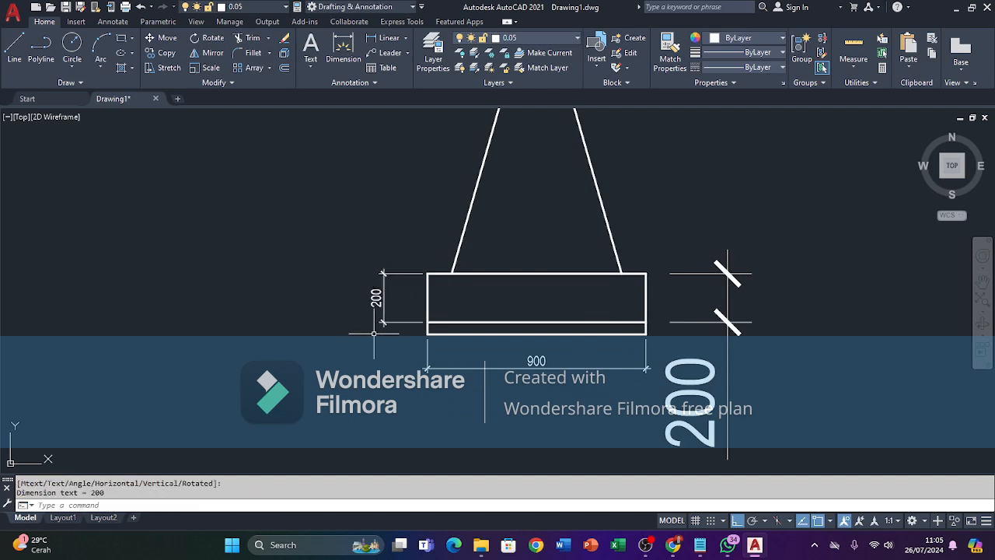
- Create a new drawing and set its length precision to 0 in the drawing units
left_click(177, 100)
left_click(338, 254)
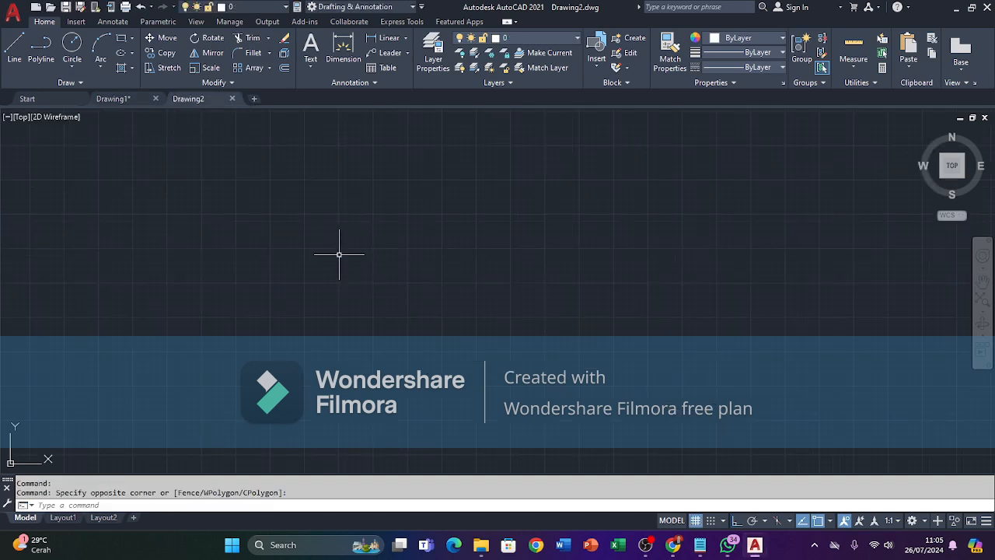
type("un")
key("Return")
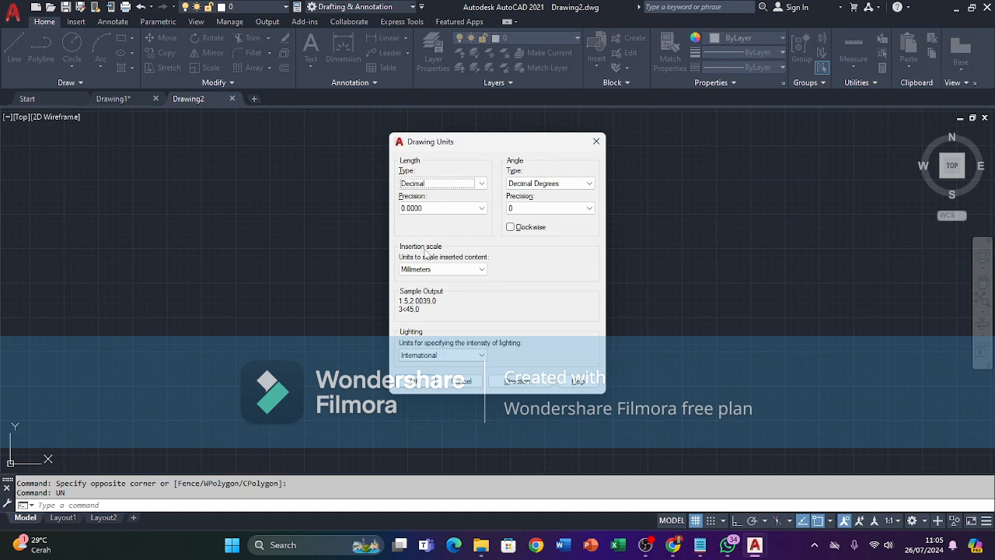
left_click(436, 208)
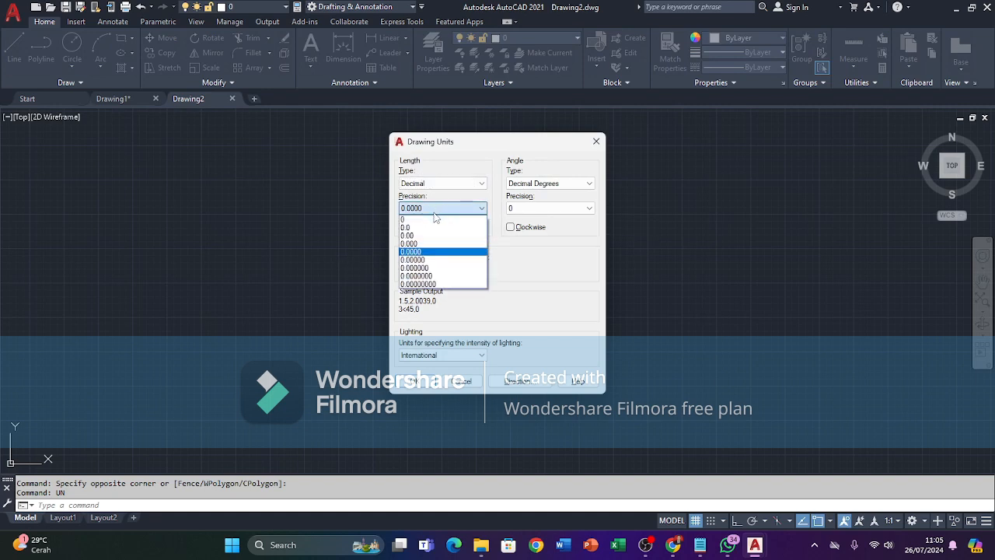
left_click(436, 220)
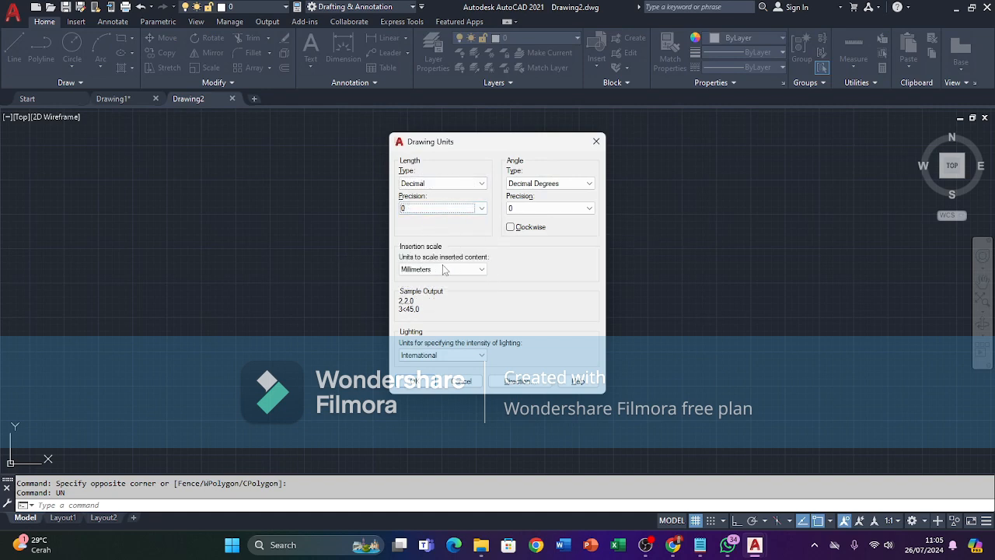
left_click(429, 382)
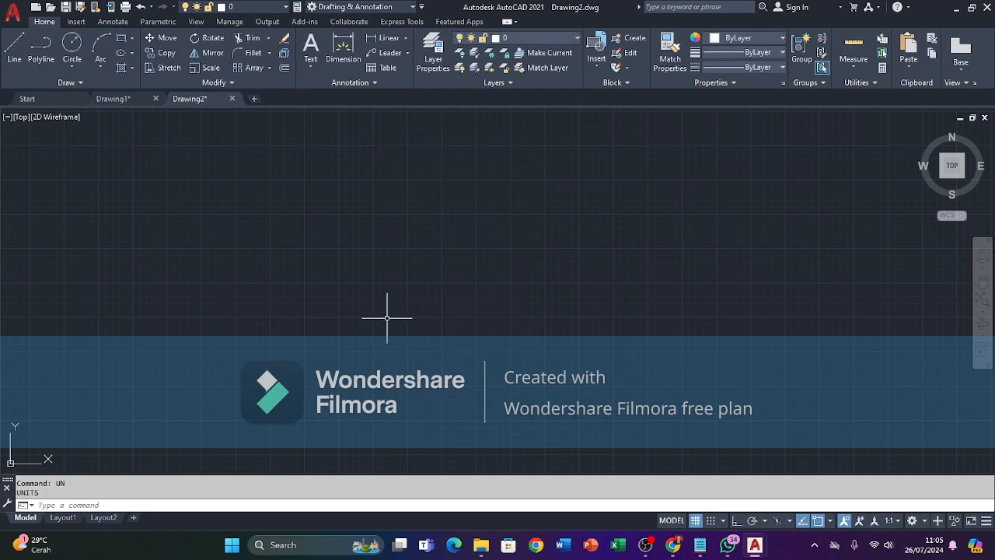
left_click(387, 317)
left_click(328, 270)
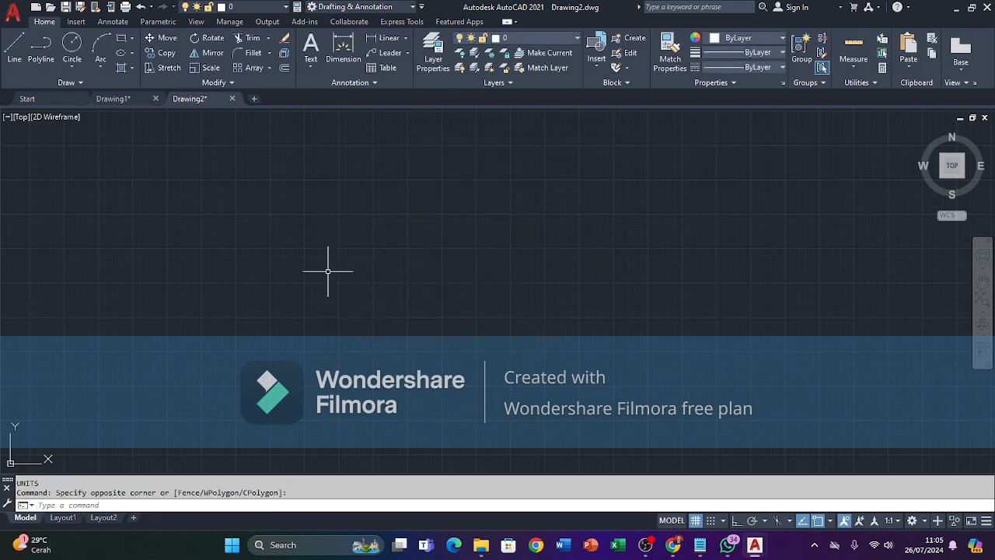
- Create a new text style named 200
type("ST")
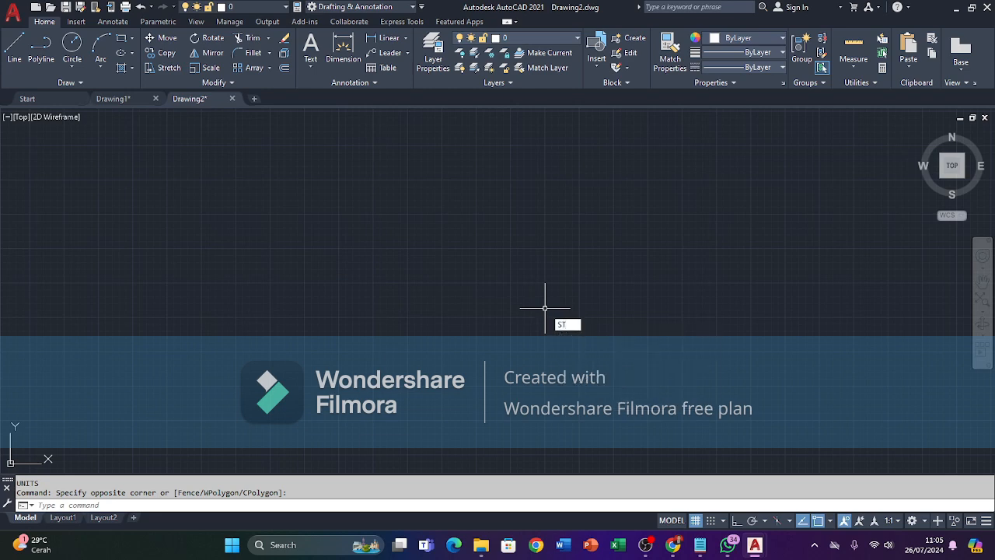
key("Return")
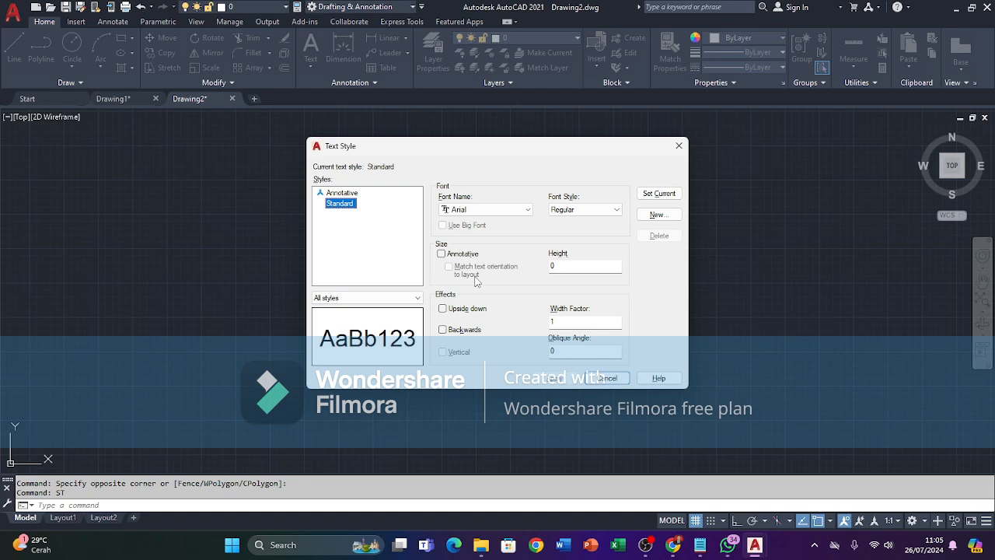
left_click(660, 216)
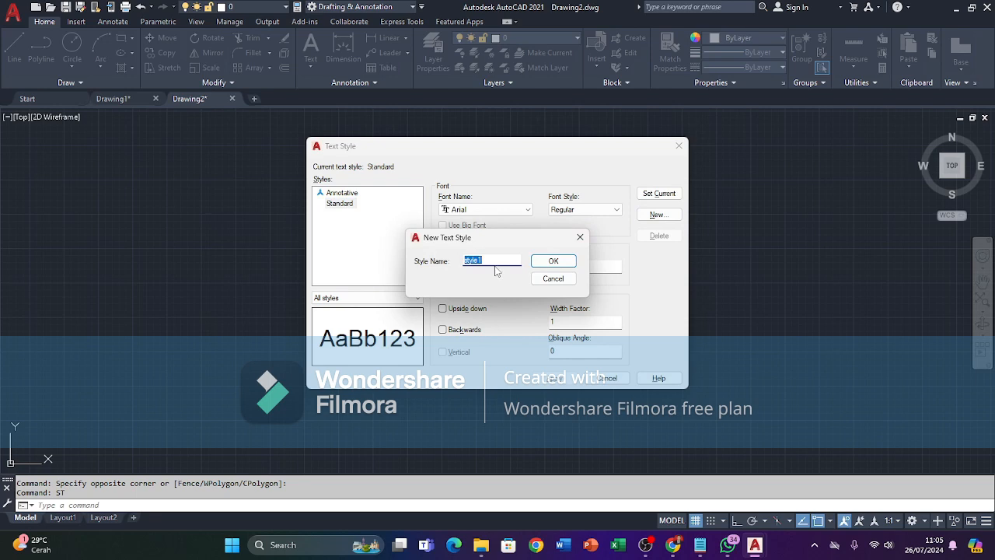
type("200")
left_click(542, 262)
- Set text style 200 to the Arial Narrow font with a height of 200 and apply it
left_click(486, 210)
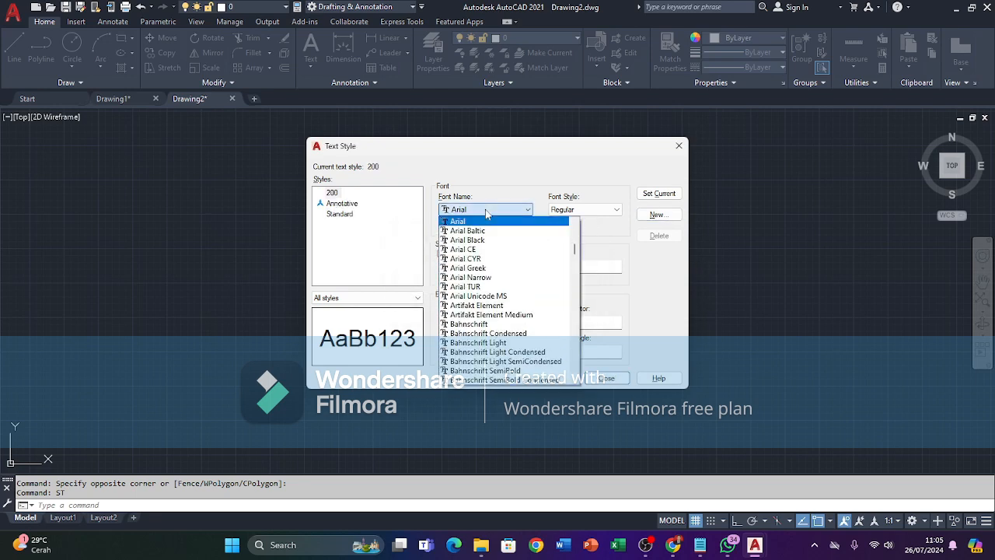
left_click(470, 277)
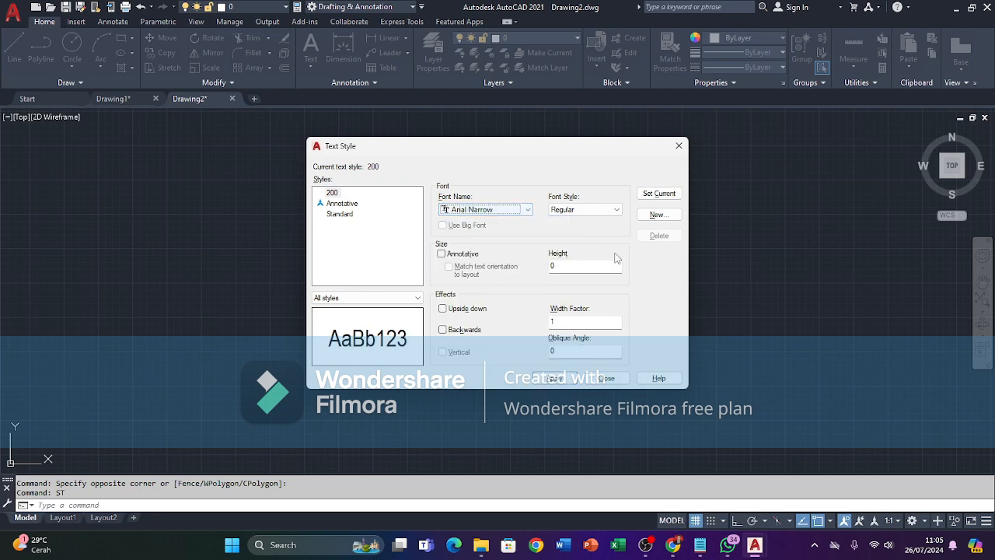
double_click(566, 266)
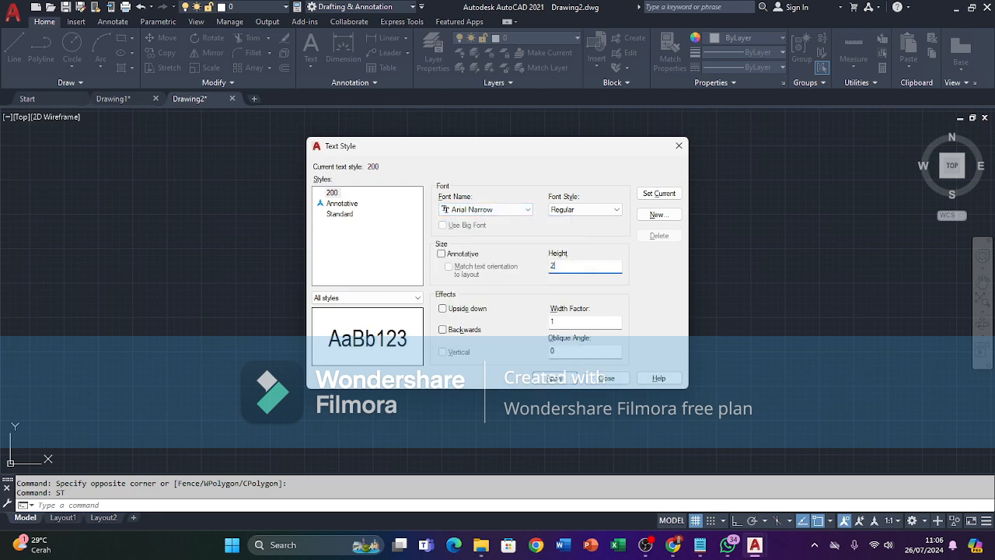
left_click(555, 380)
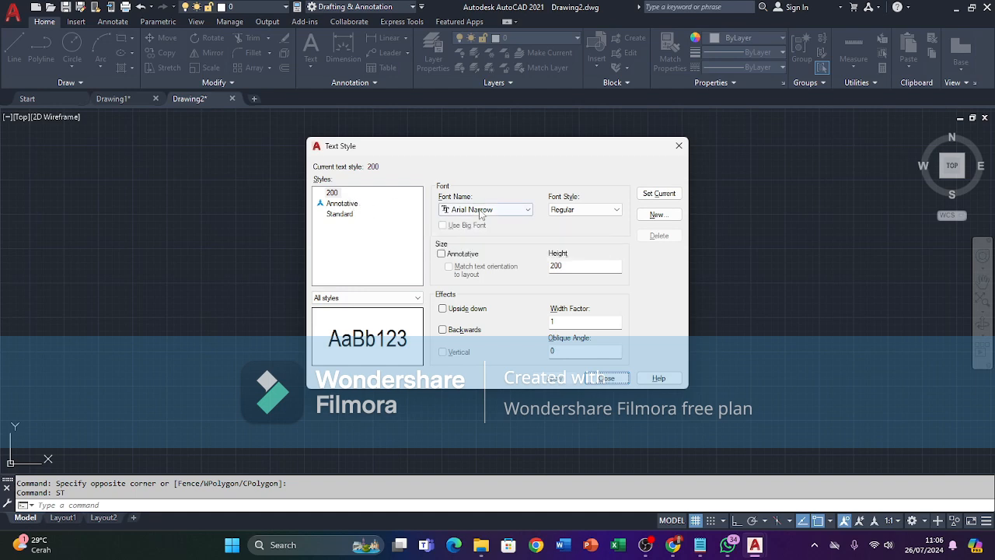
left_click(605, 378)
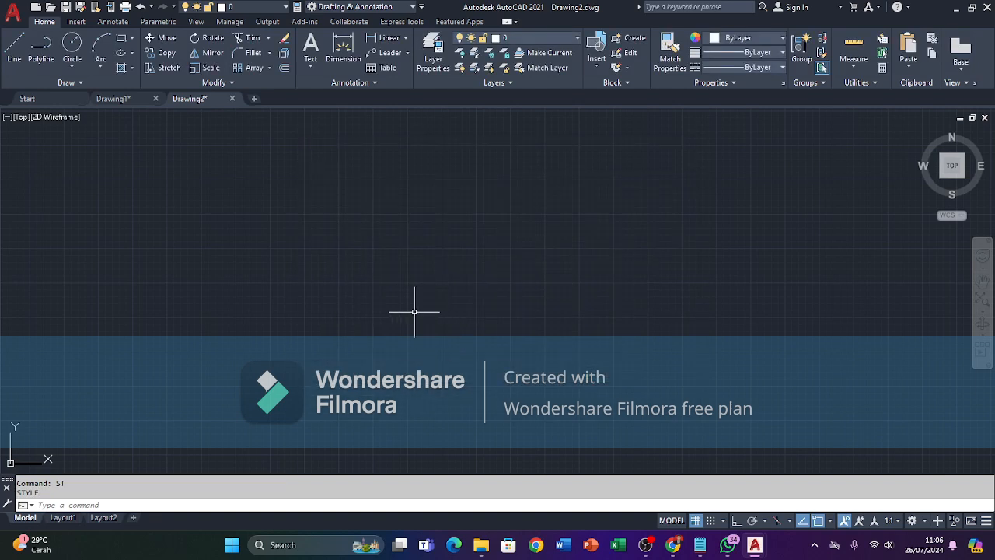
left_click(367, 291)
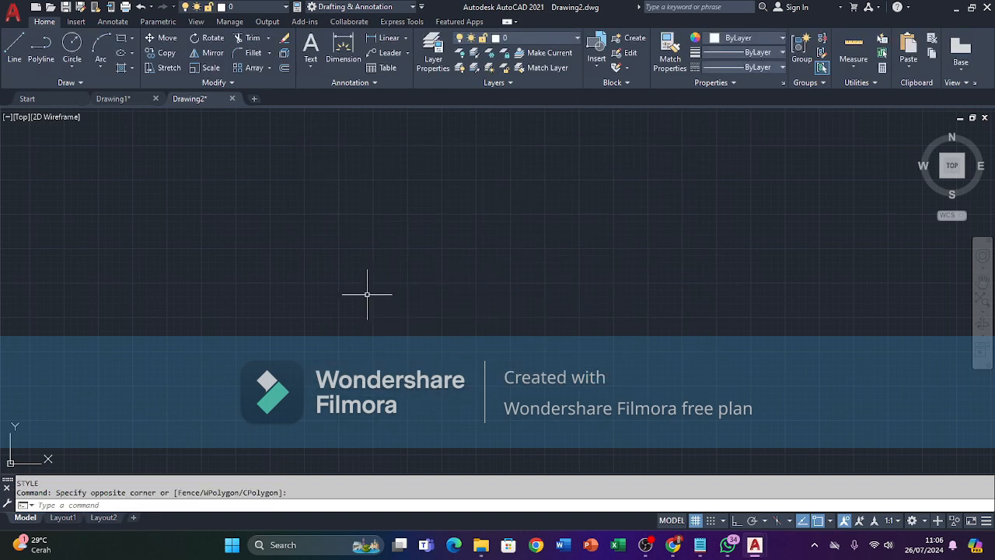
type("RE")
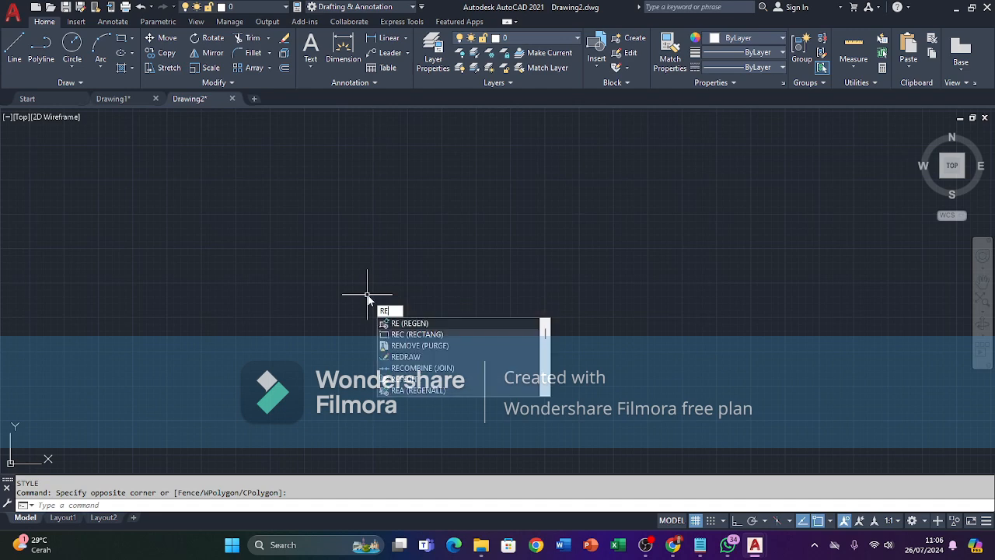
key("Return")
left_click(366, 291)
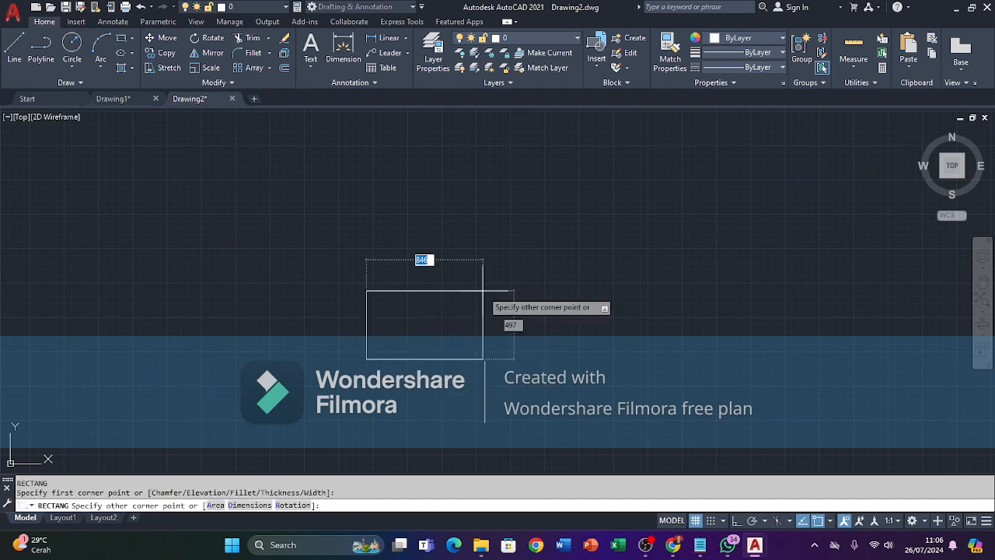
type("4")
key("Tab")
type("300")
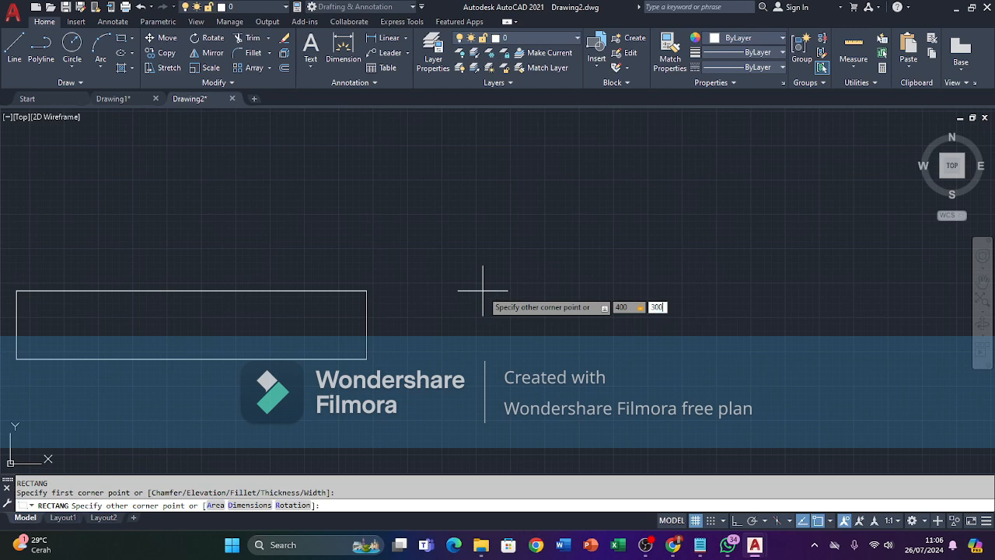
key("Escape")
key("Escape")
- Draw a rectangle 4000 wide and 3000 high in the empty drawing
type("rec")
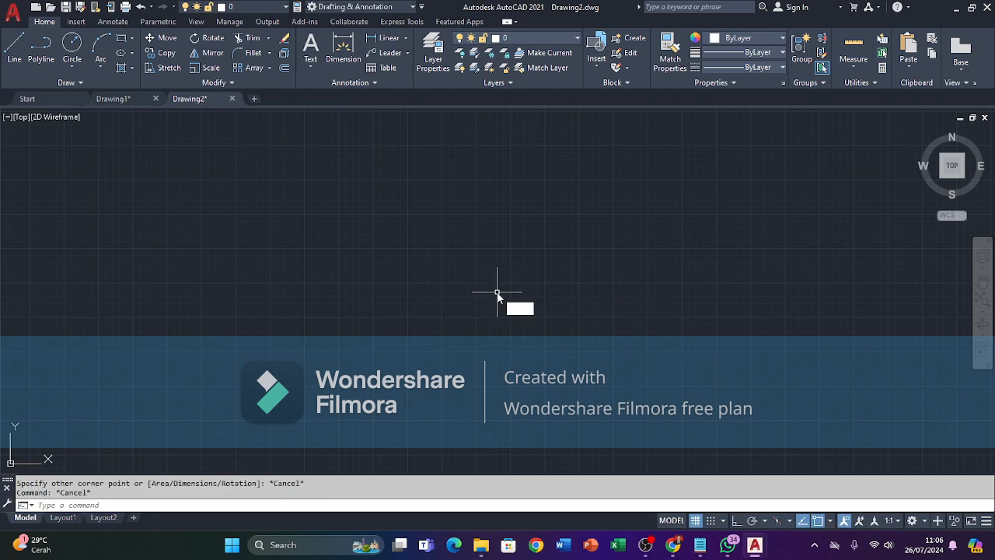
key("Return")
left_click(427, 378)
type("4000")
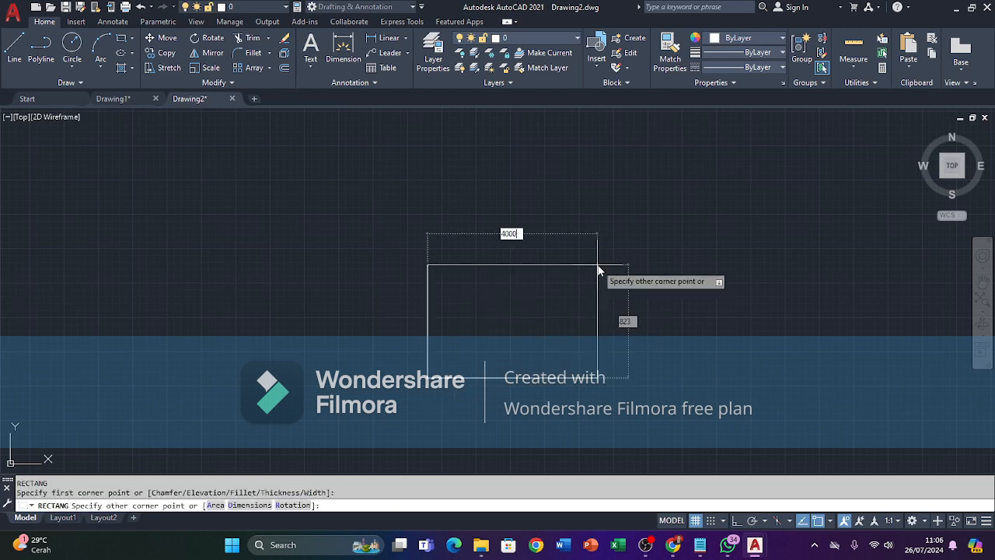
key("Tab")
type("300")
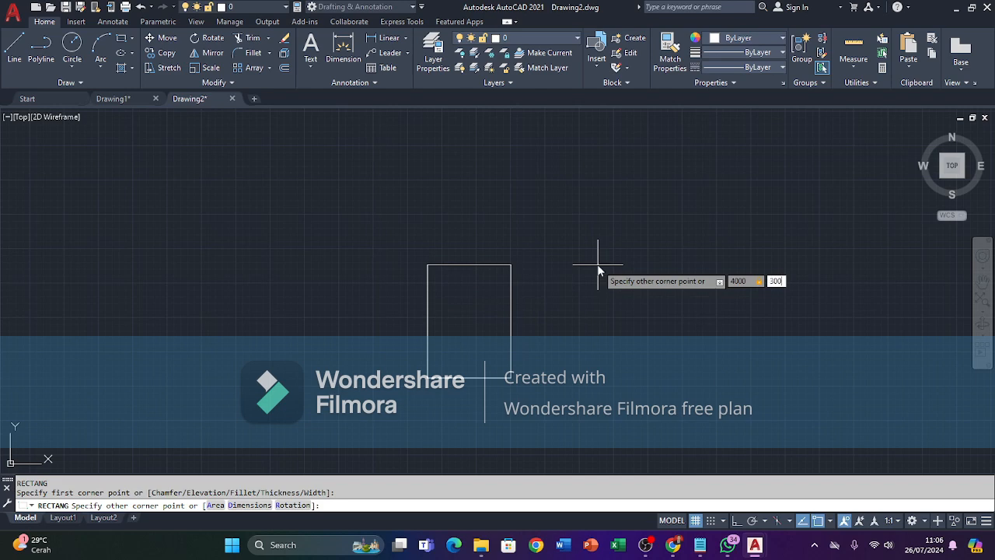
type("0")
key("Return")
scroll(528, 326, "down", 5)
scroll(537, 323, "up", 2)
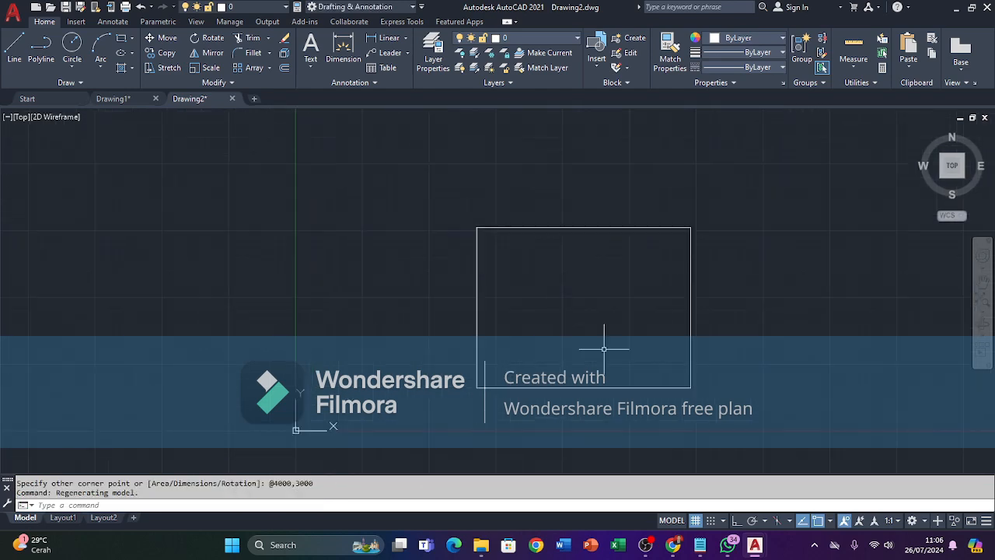
- Add a horizontal linear dimension along the rectangle's bottom edge, placing the dimension line just below it
middle_click_drag(604, 349, 535, 350)
type("DLI")
key("Return")
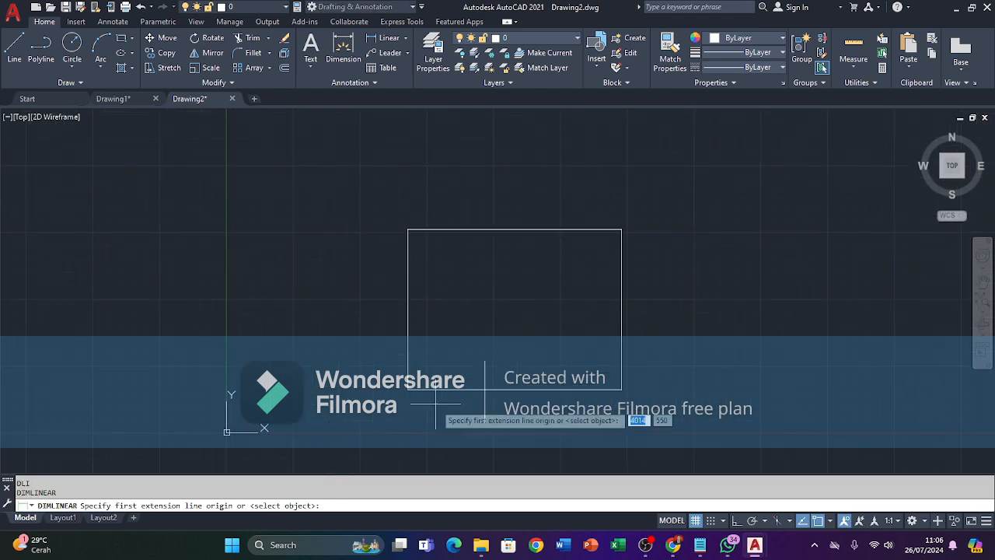
left_click(407, 389)
left_click(621, 389)
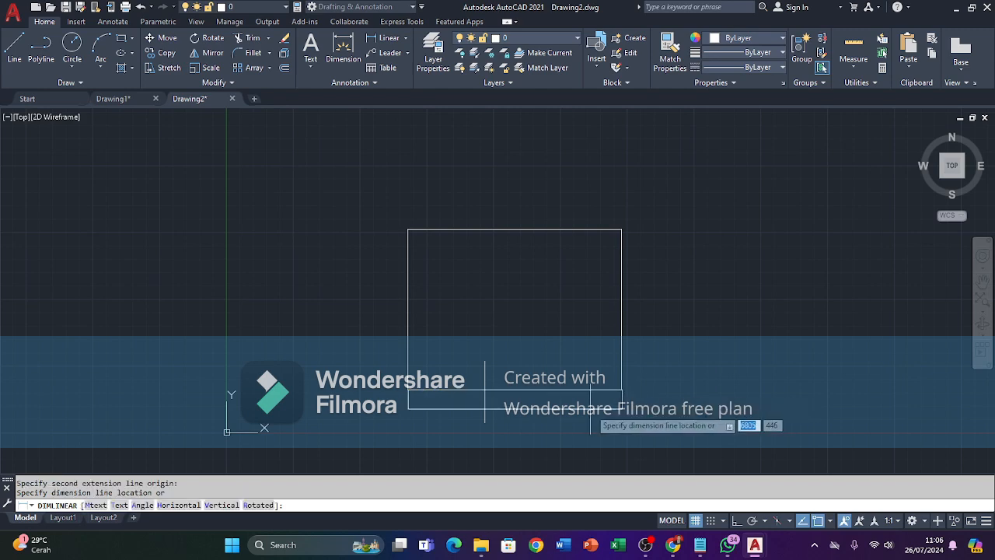
left_click(591, 412)
- Examine the text size of the dimension below the rectangle in relation to the room
scroll(521, 388, "up", 6)
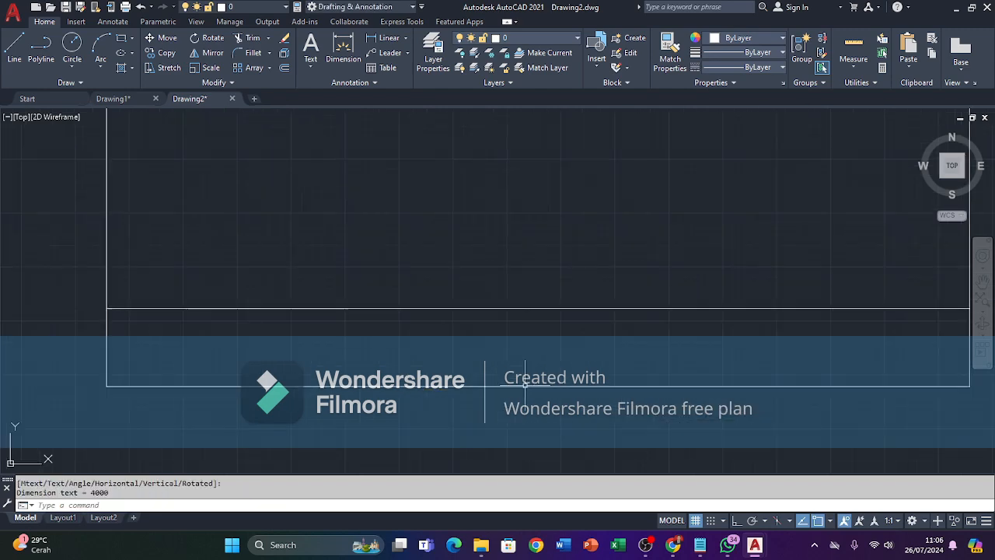
scroll(524, 386, "up", 4)
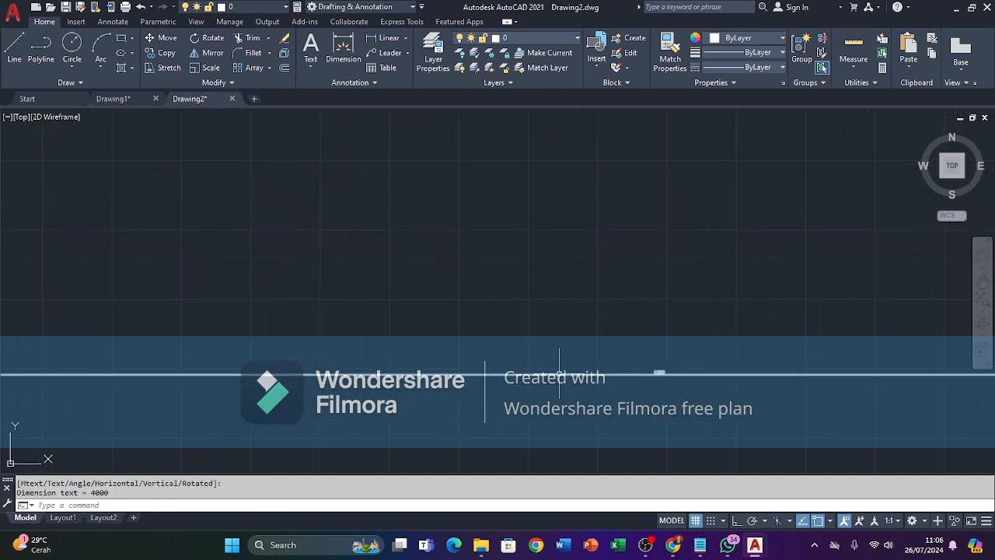
scroll(559, 370, "down", 5)
scroll(567, 373, "up", 5)
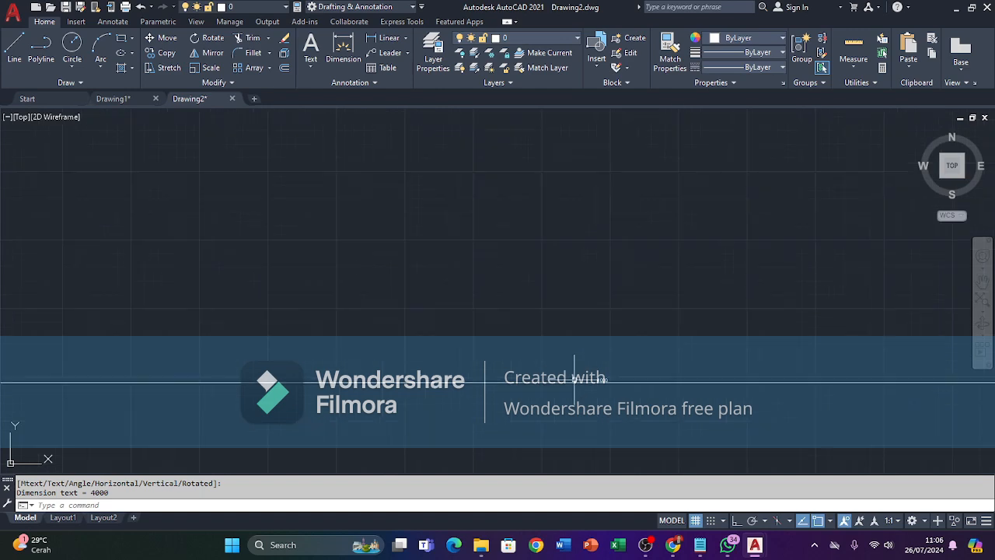
scroll(574, 379, "down", 8)
scroll(573, 371, "up", 4)
middle_click_drag(625, 287, 536, 337)
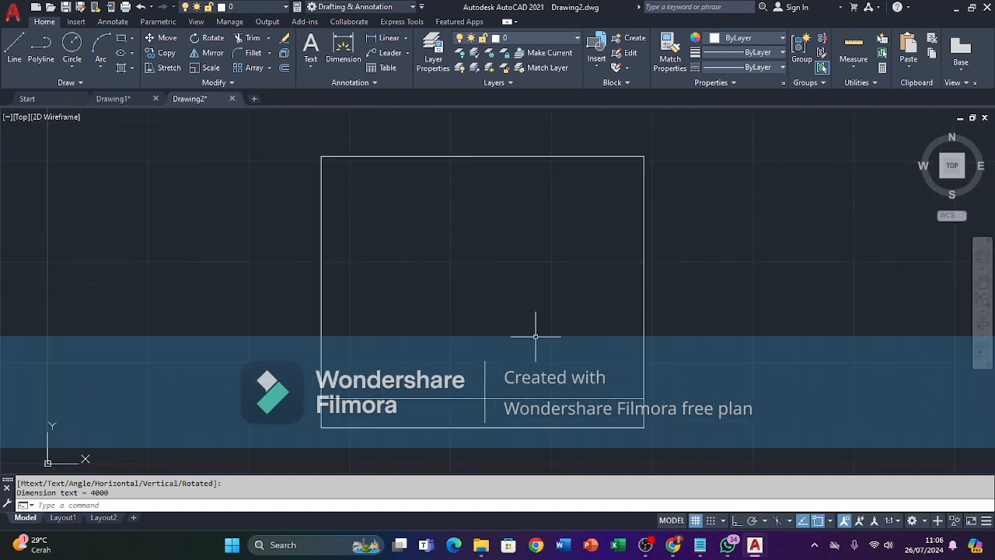
- Create a new dimension style named SKALA 100 based on ISO-25
type("d")
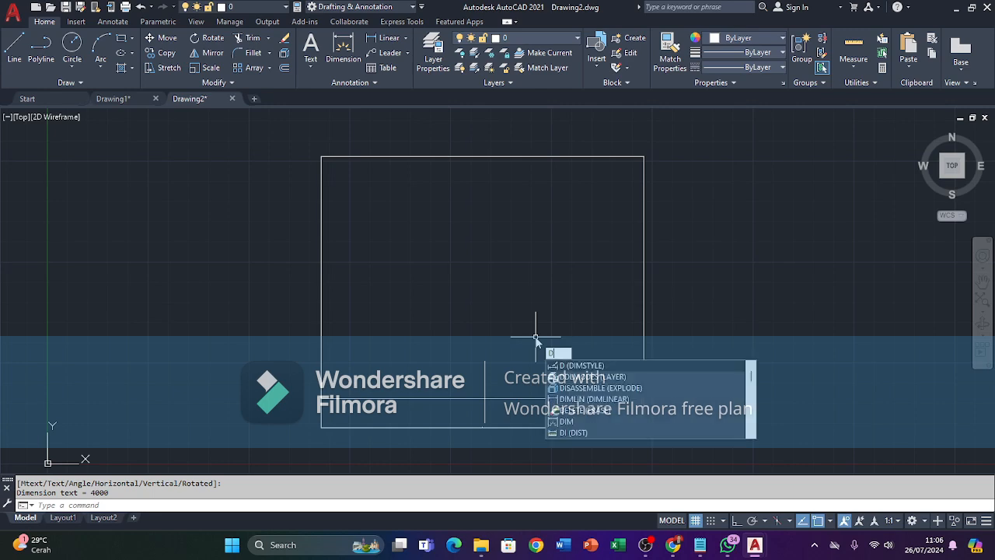
key("Return")
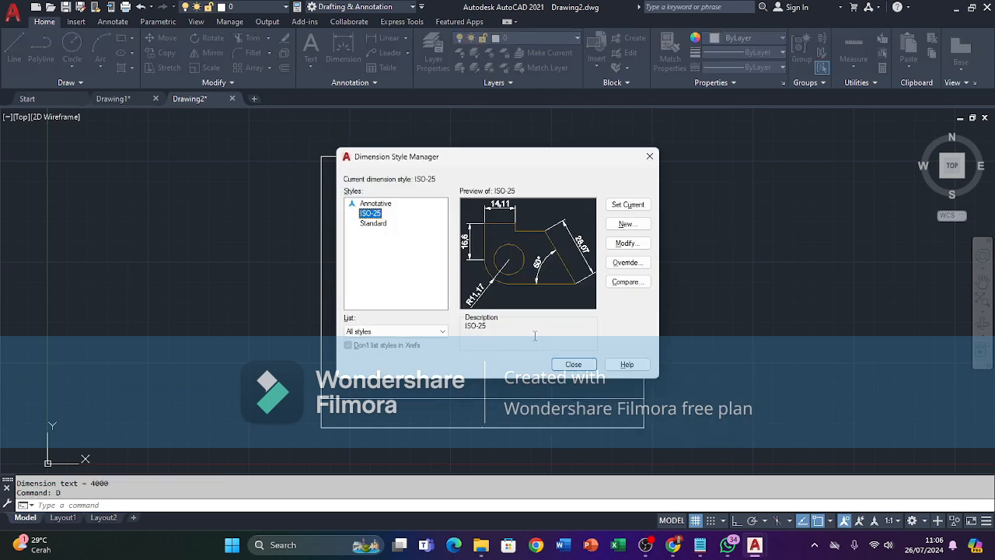
left_click(628, 226)
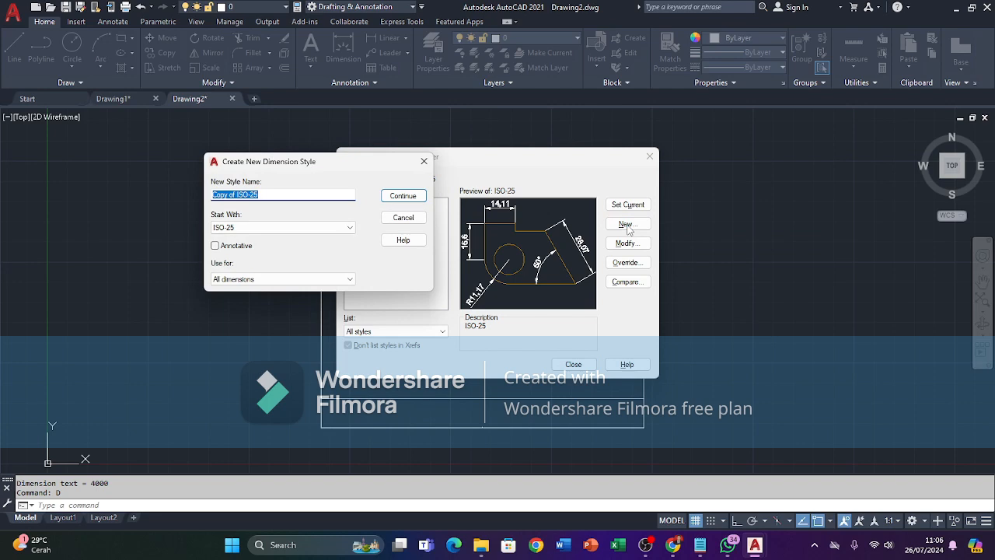
type("SKALA 100")
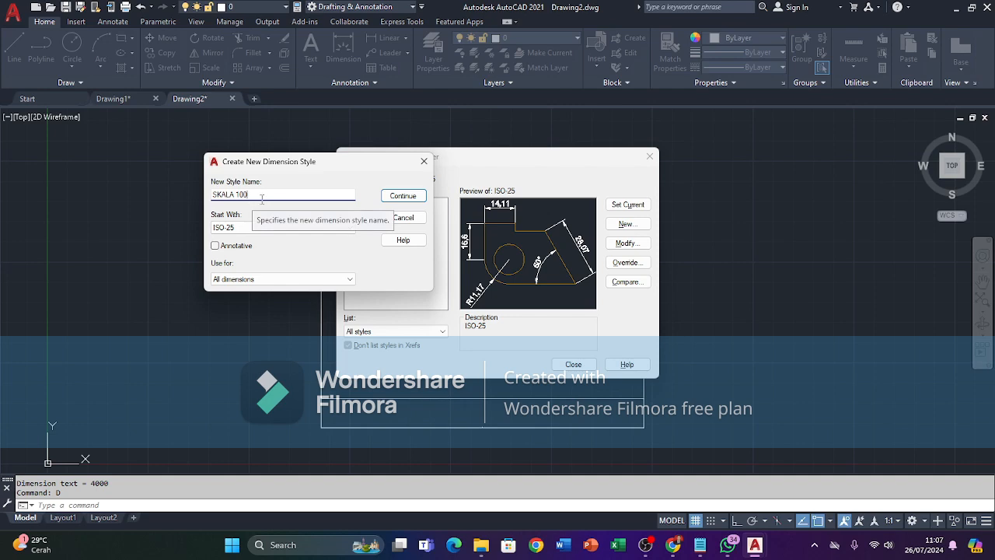
left_click(410, 198)
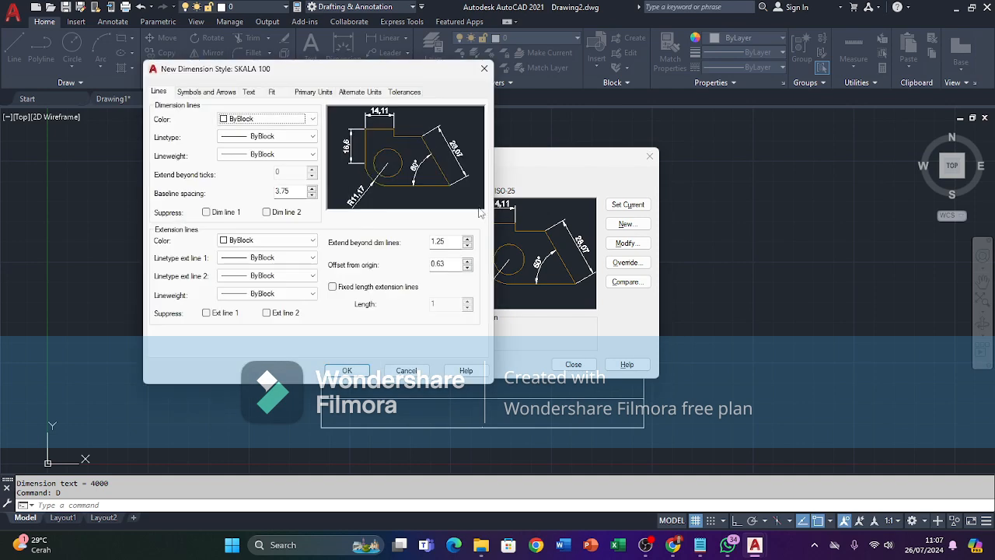
- Set the SKALA 100 dimension text to text style 200 with ByLayer color and no fill color
left_click(249, 94)
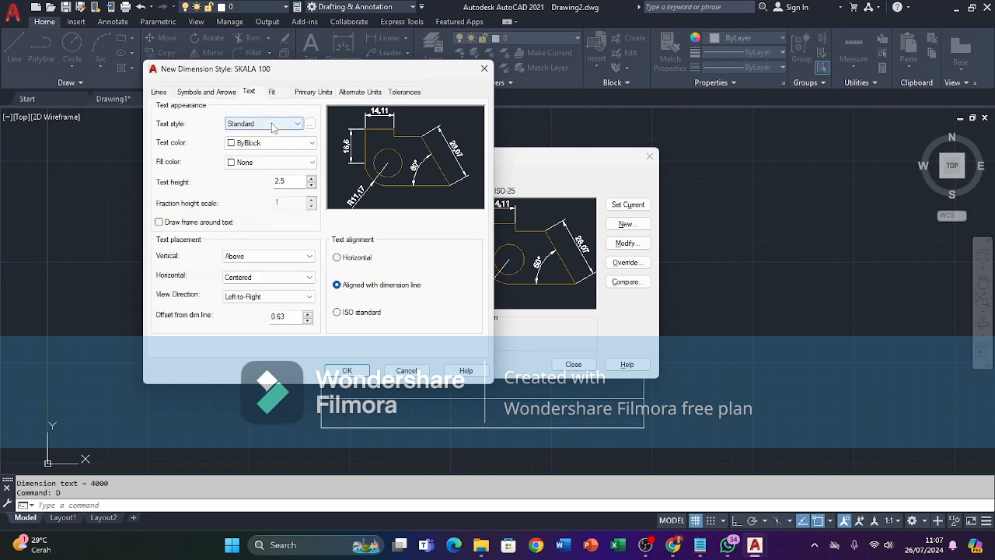
left_click(272, 124)
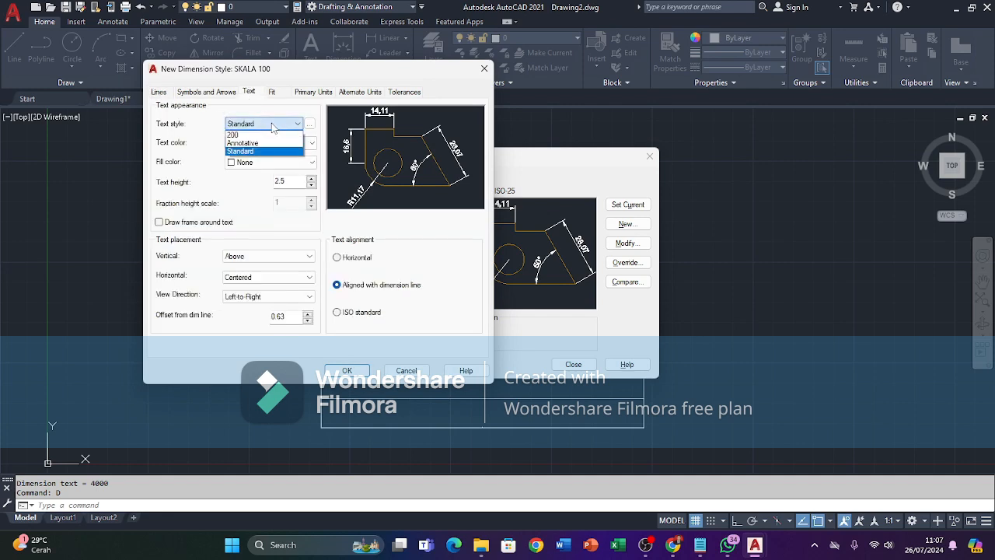
left_click(251, 135)
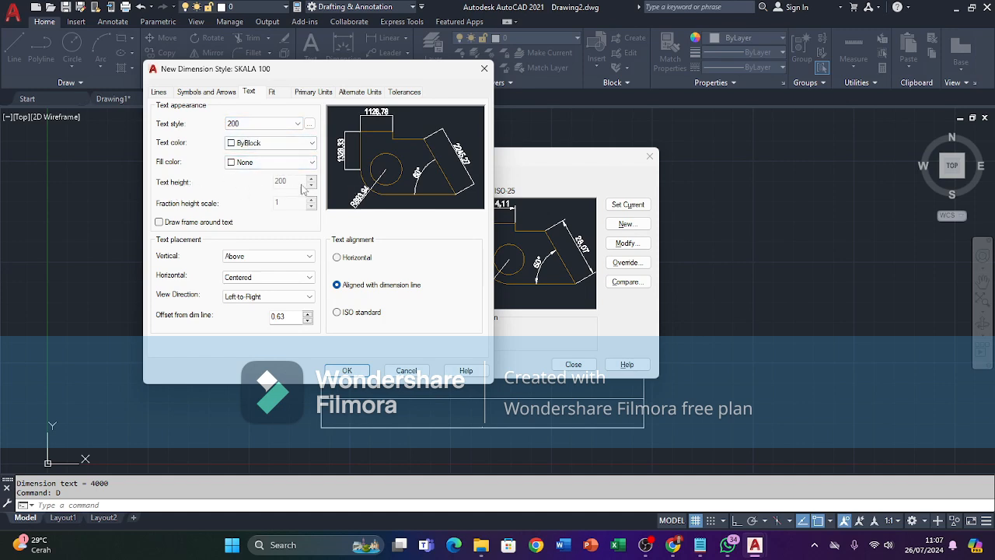
left_click(249, 143)
left_click(248, 156)
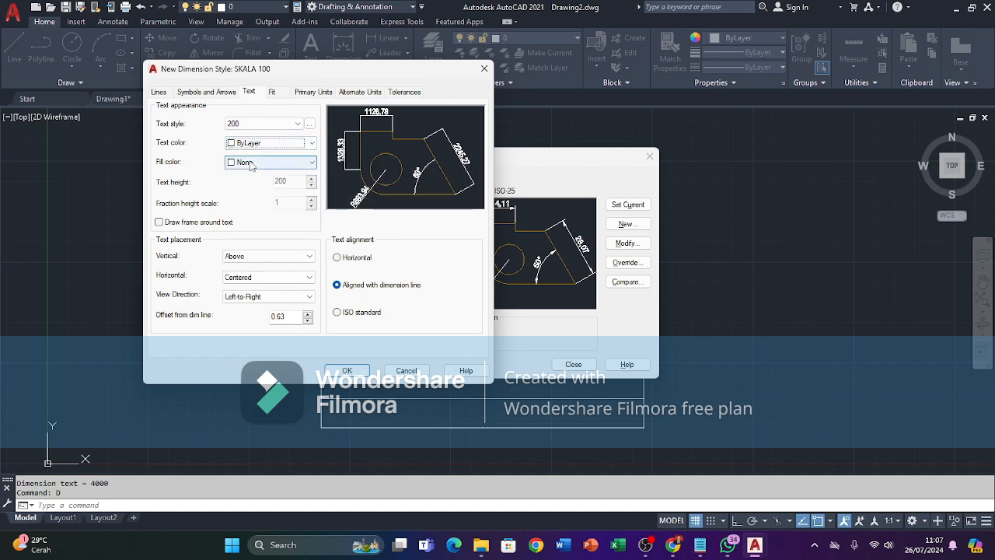
left_click(251, 162)
left_click(251, 175)
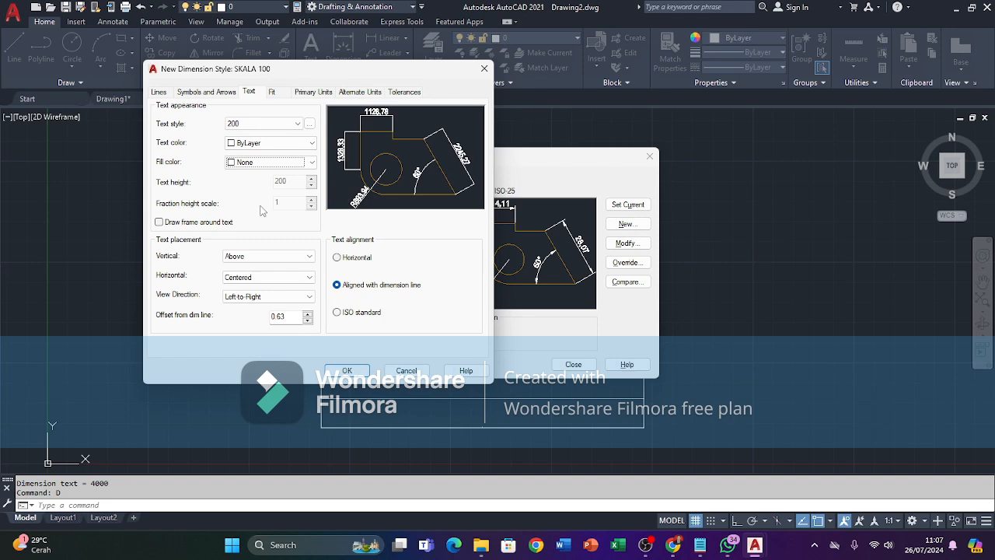
- Set the dimension text's vertical placement to Above and its view direction to Left-to-Right
left_click(268, 255)
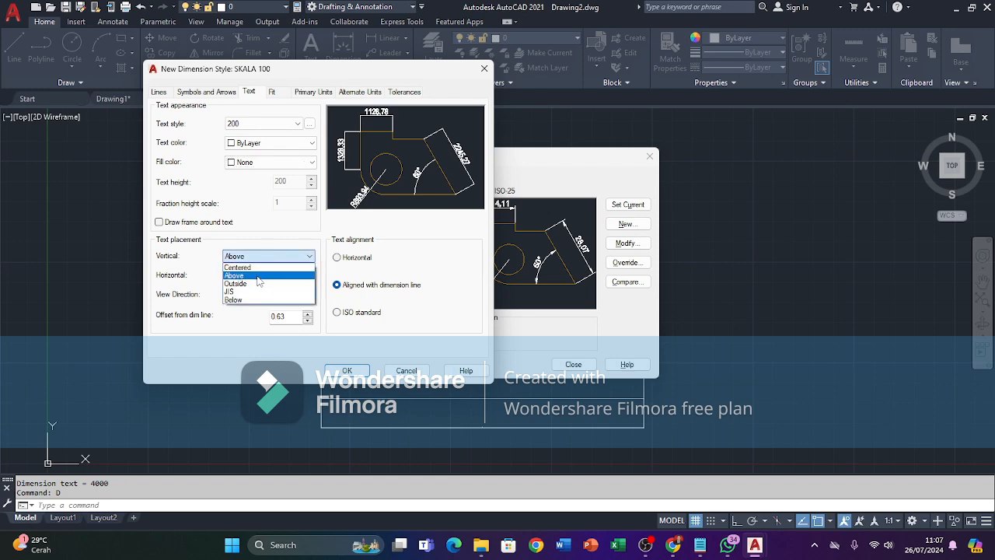
left_click(257, 277)
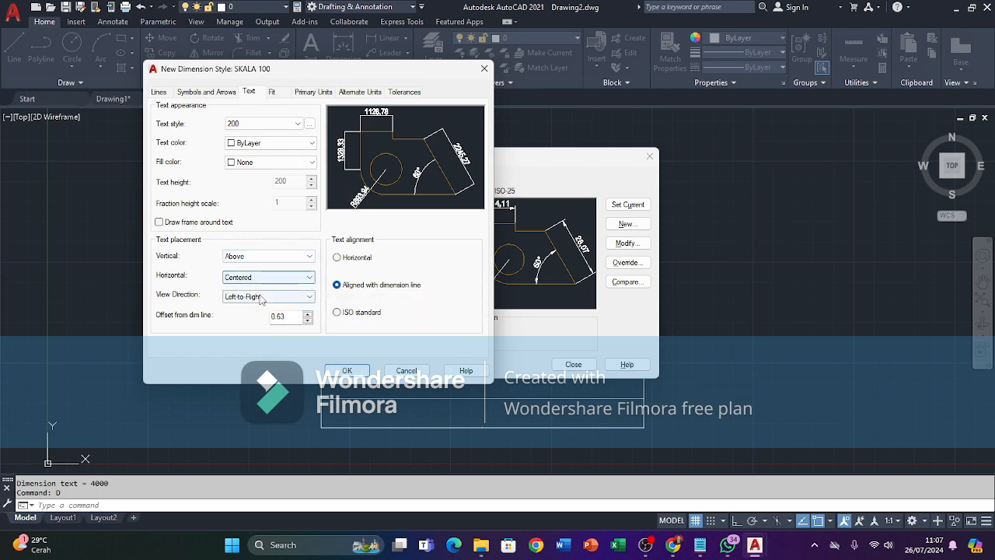
left_click(261, 298)
left_click(250, 314)
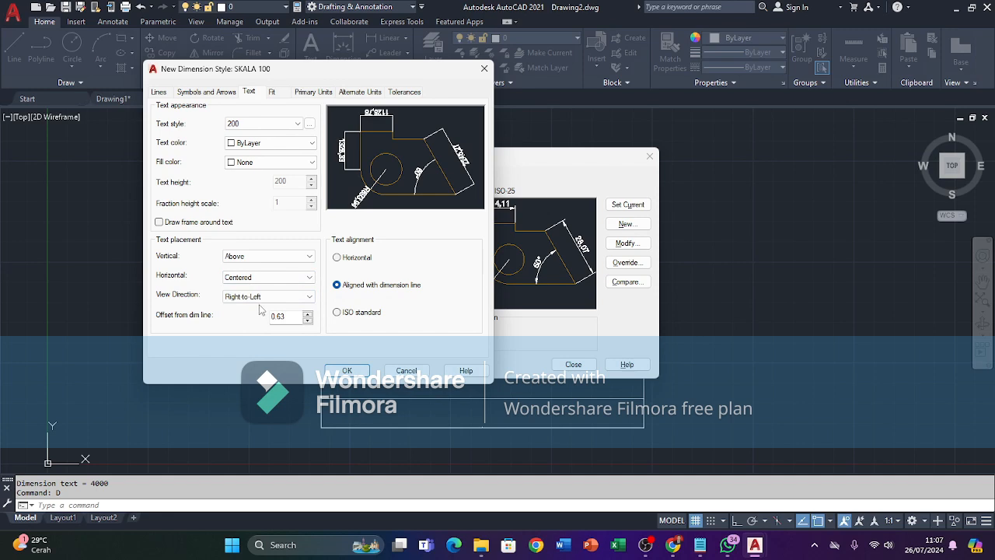
left_click(265, 296)
left_click(249, 307)
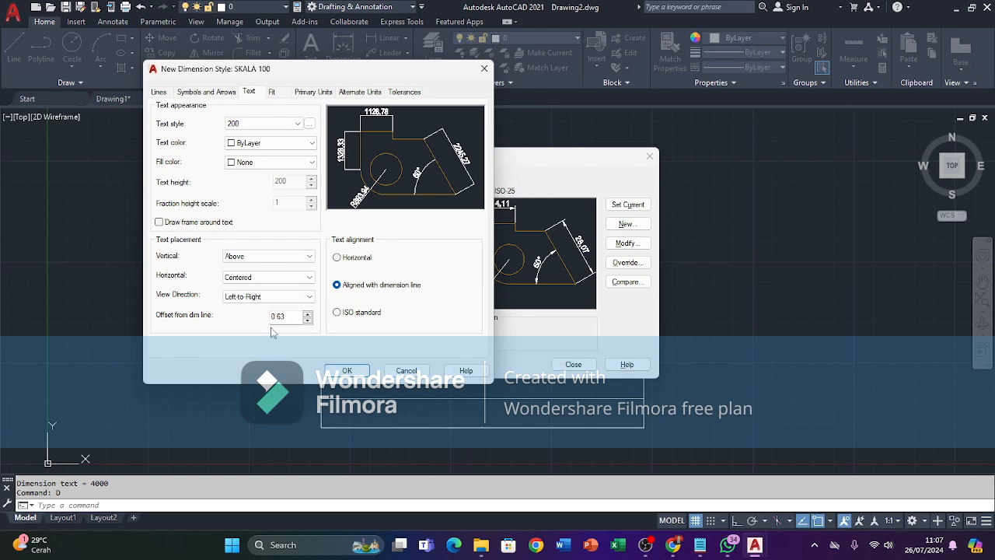
- Set the text offset from the dimension line to 50 and align the text with the dimension line
left_click_drag(293, 318, 241, 318)
type("50")
left_click(355, 259)
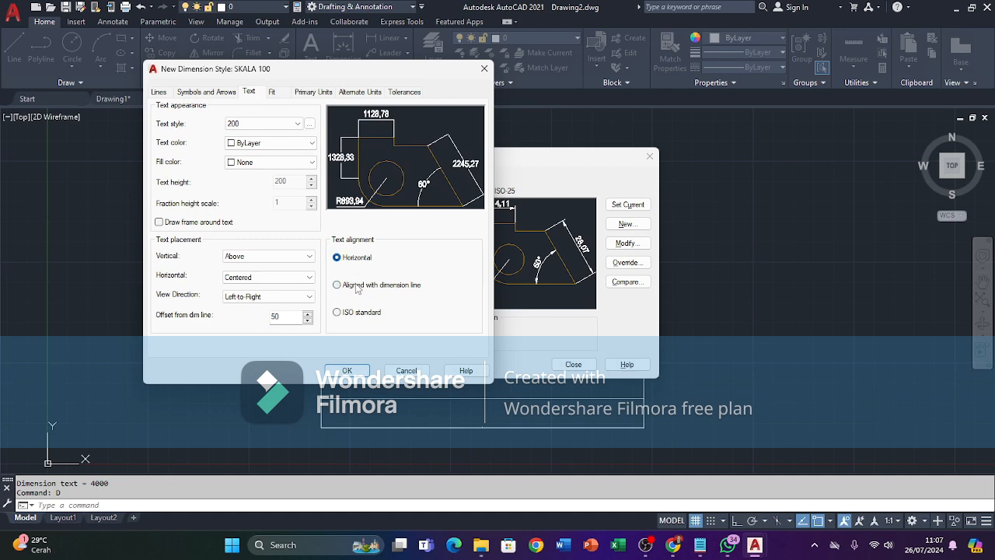
left_click(358, 287)
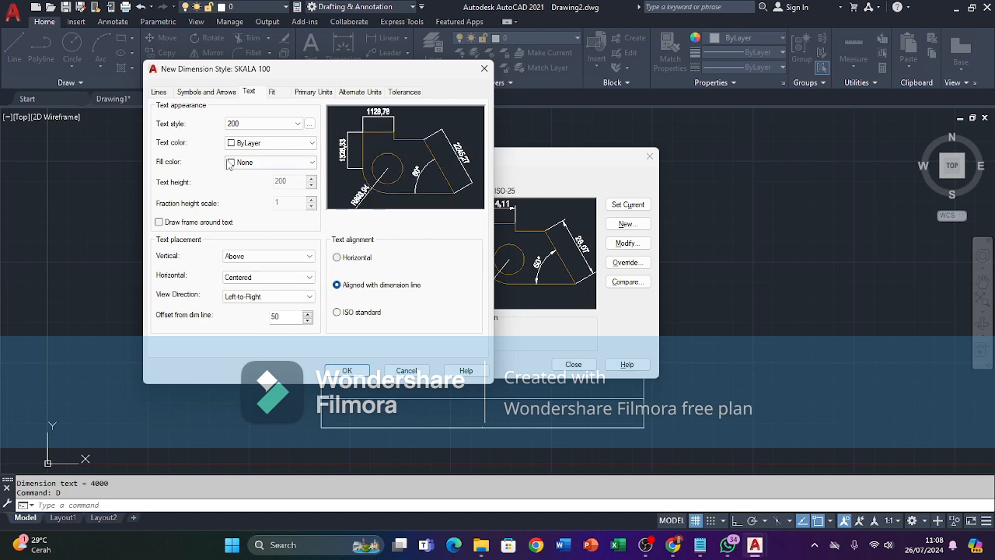
- Set both dimension arrowheads to Architectural tick with an arrow size of 100, and the center mark size to 100
left_click(221, 93)
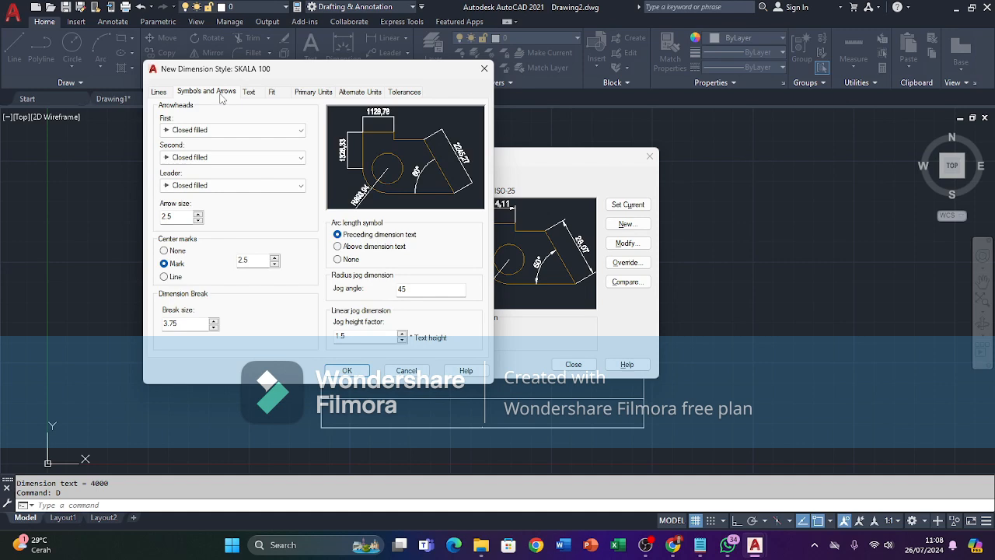
left_click(230, 130)
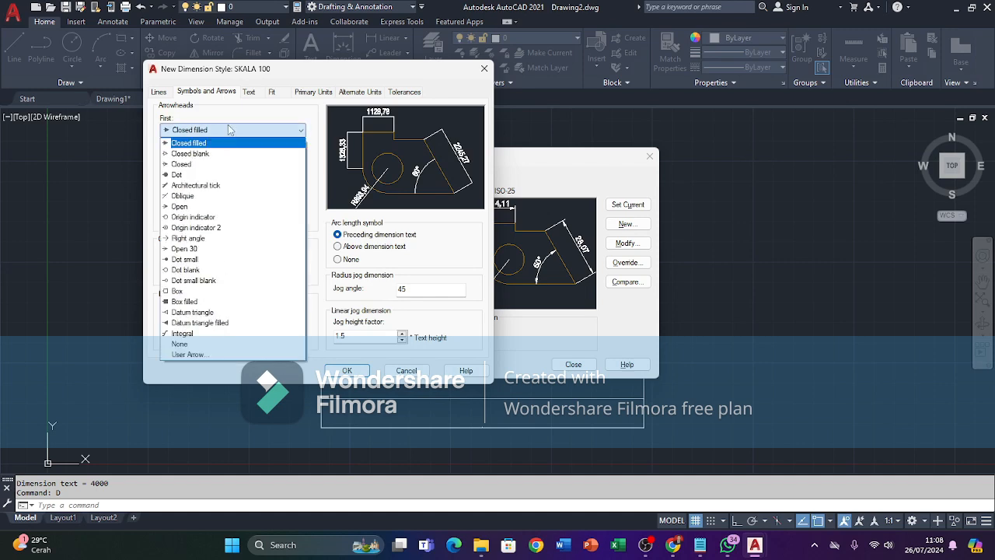
left_click(215, 185)
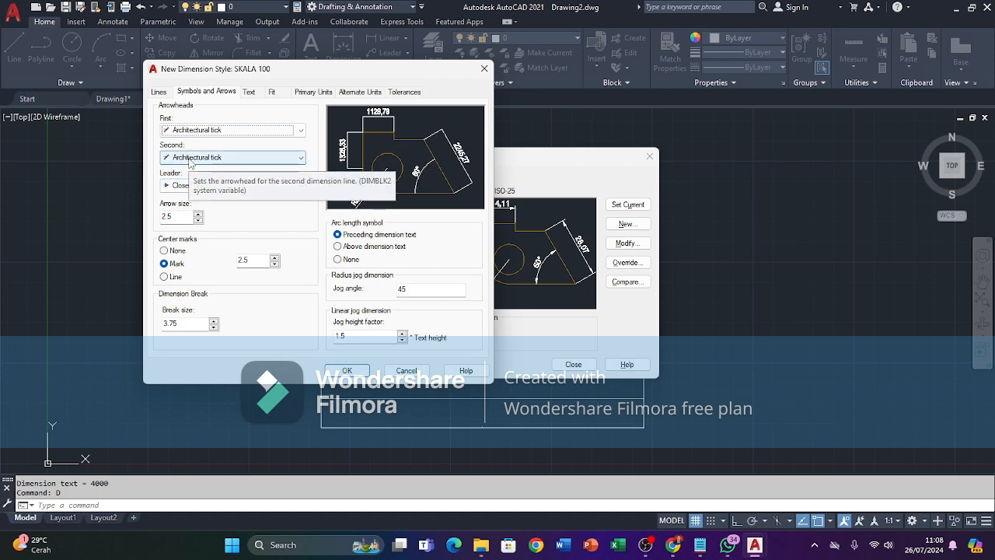
double_click(187, 217)
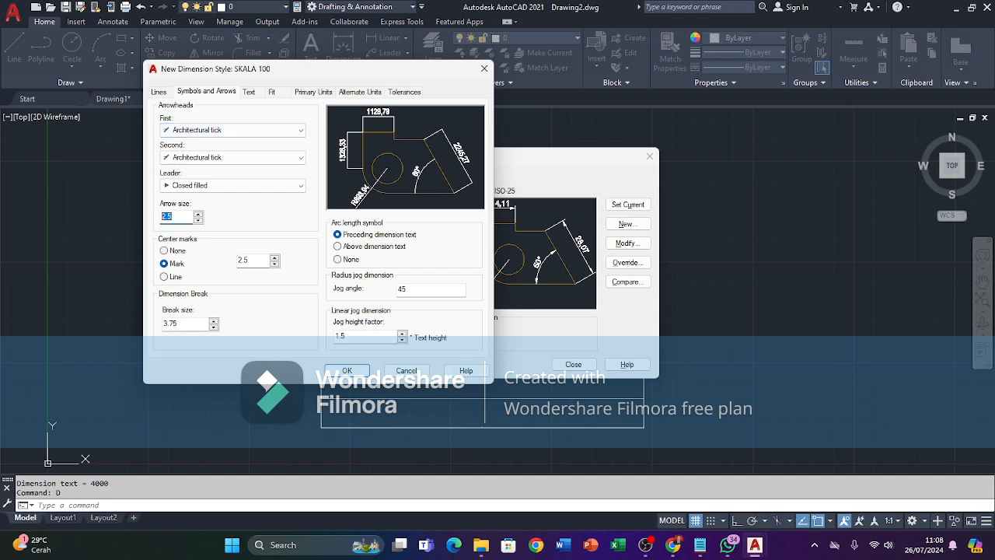
type("100")
double_click(257, 257)
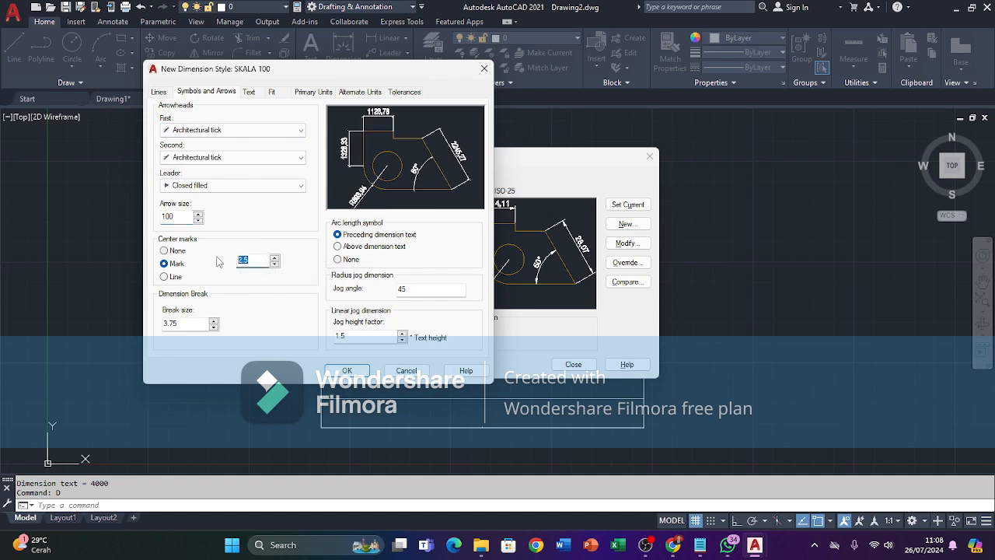
type("100")
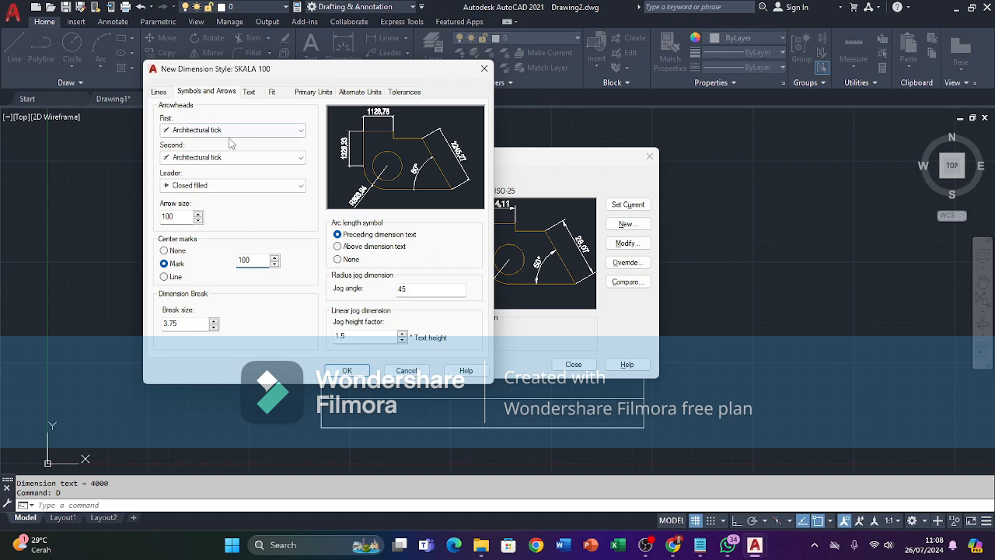
- Set the color, linetype and lineweight of the SKALA 100 dimension lines to ByLayer
left_click(158, 93)
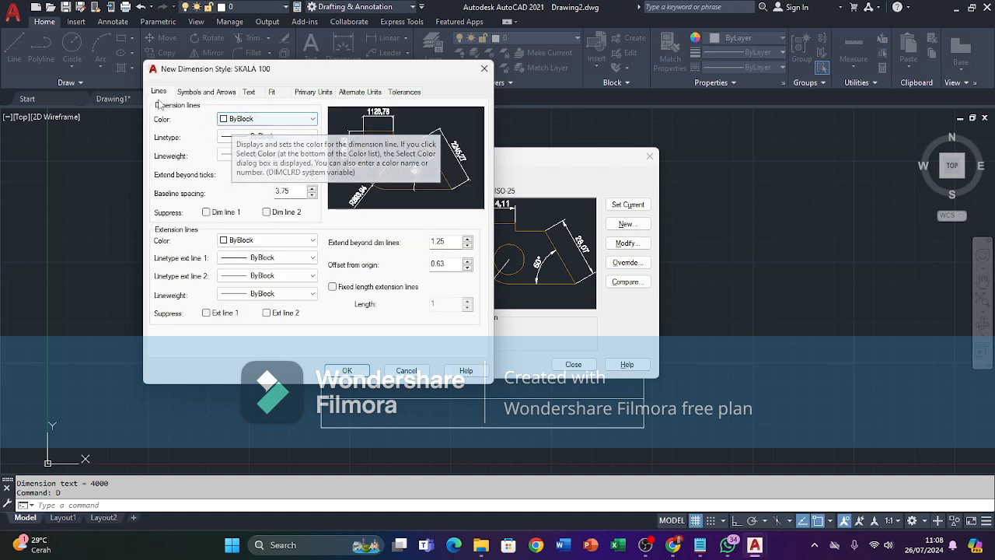
left_click(240, 119)
scroll(237, 123, "up", 2)
left_click(247, 133)
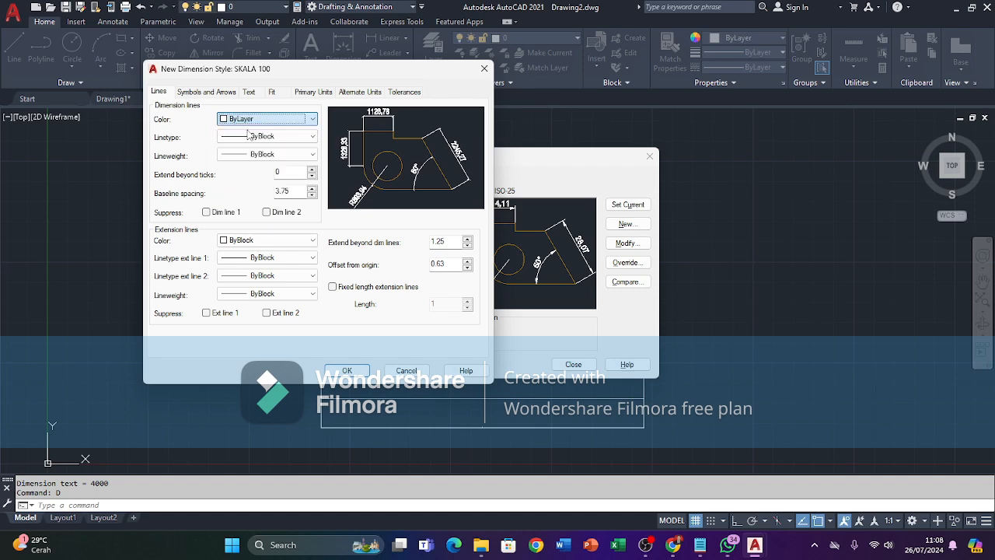
left_click(256, 137)
left_click(251, 149)
left_click(264, 155)
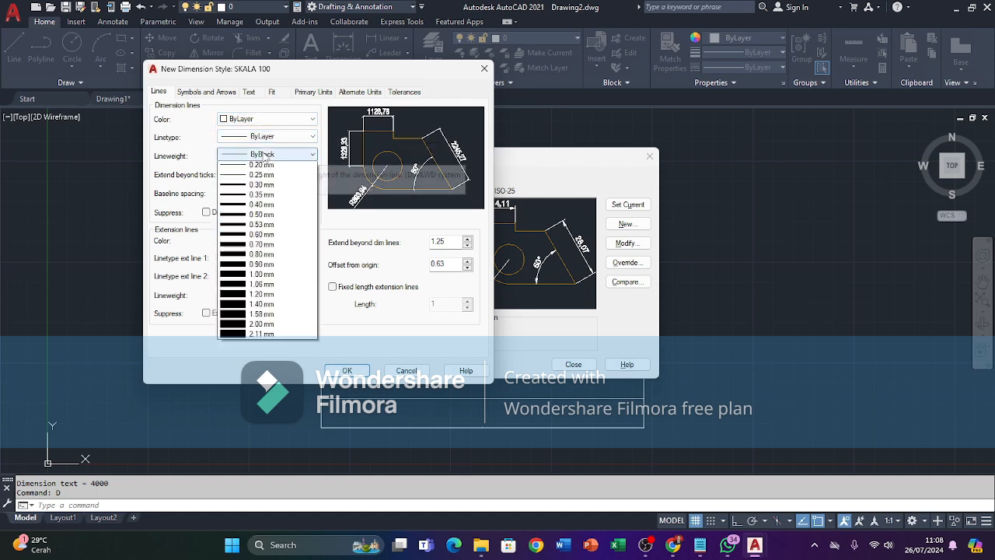
scroll(257, 179, "up", 3)
left_click(256, 165)
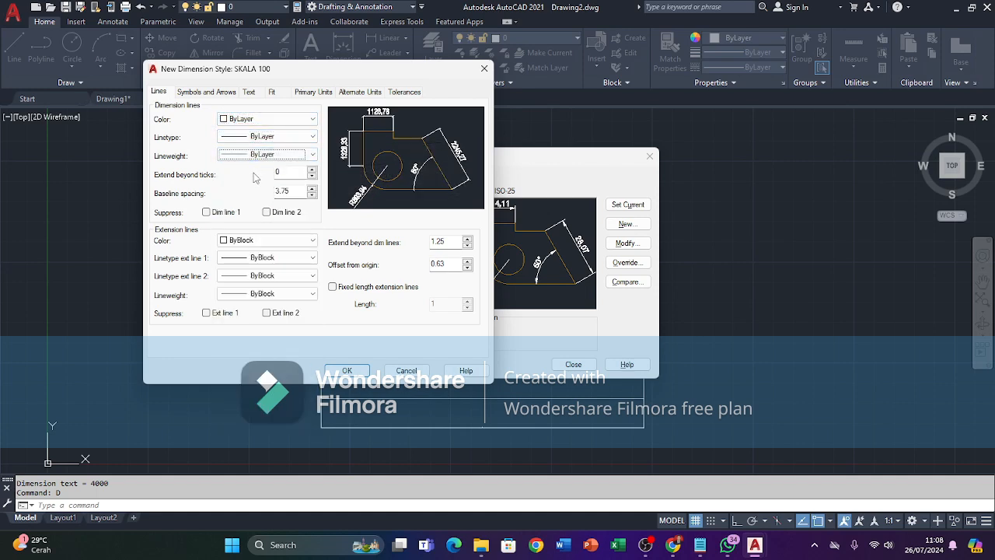
- Set the dimension lines' extension beyond ticks to 100 and their baseline spacing to 100
double_click(286, 174)
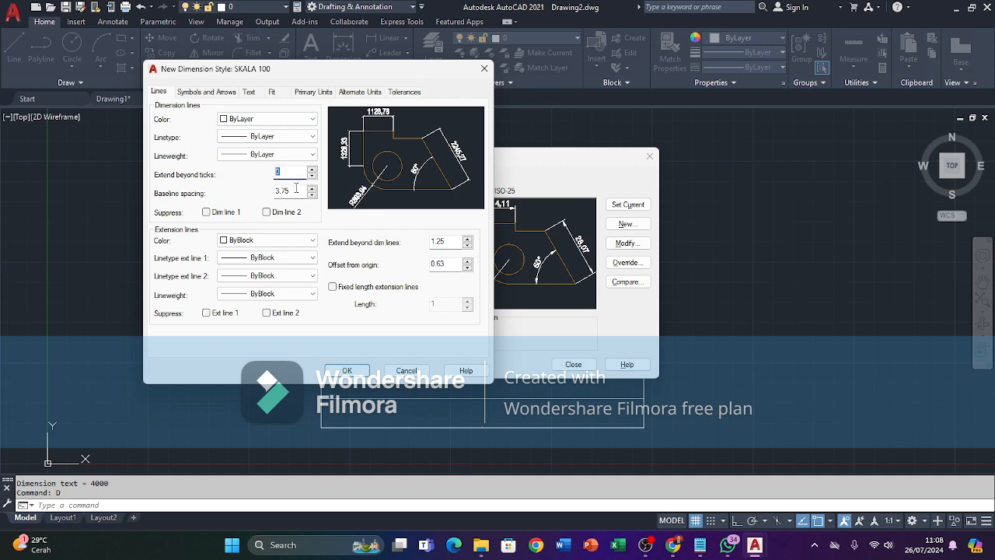
type("100")
double_click(300, 193)
type("1")
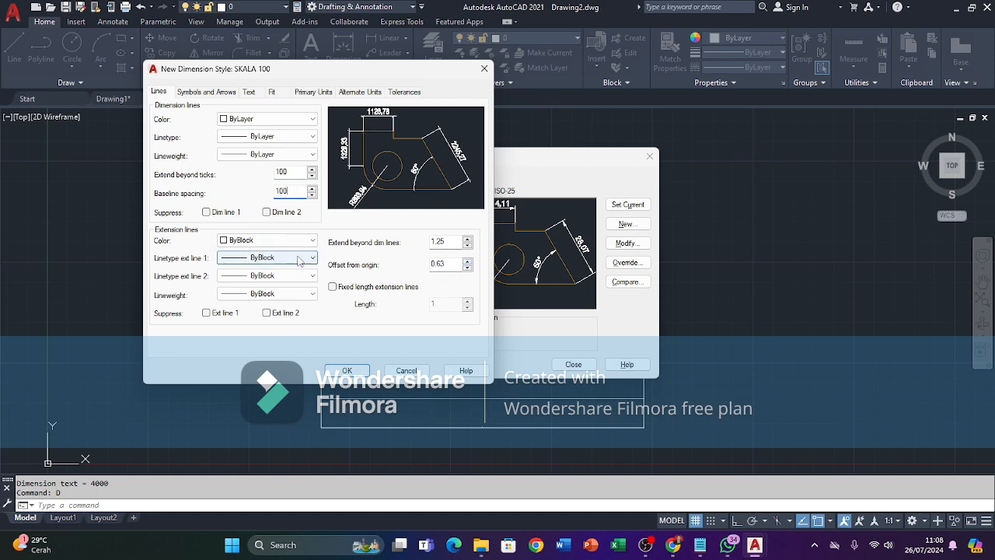
- Set the extension lines' color, both extension linetypes and the lineweight to ByLayer
left_click(276, 241)
left_click(274, 253)
left_click(272, 258)
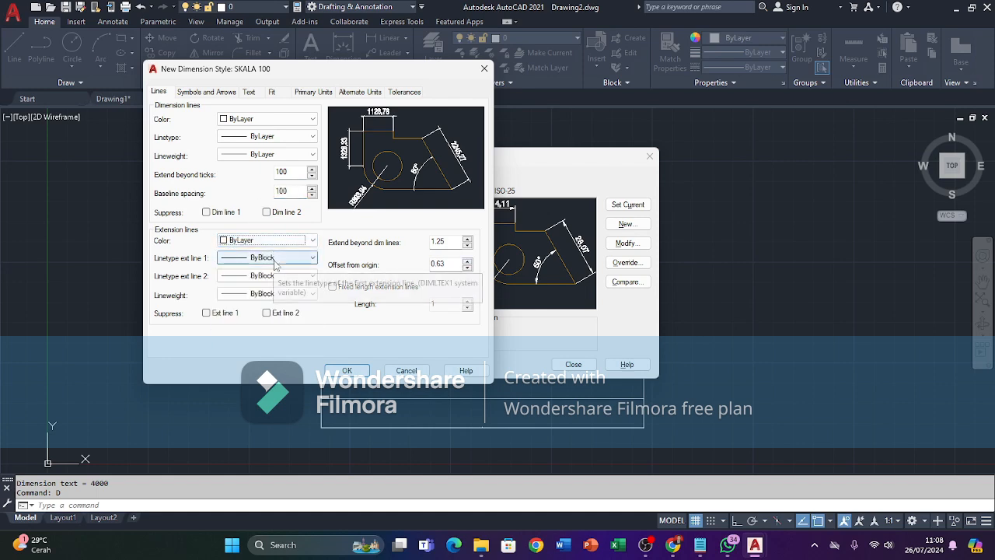
left_click(272, 266)
left_click(271, 276)
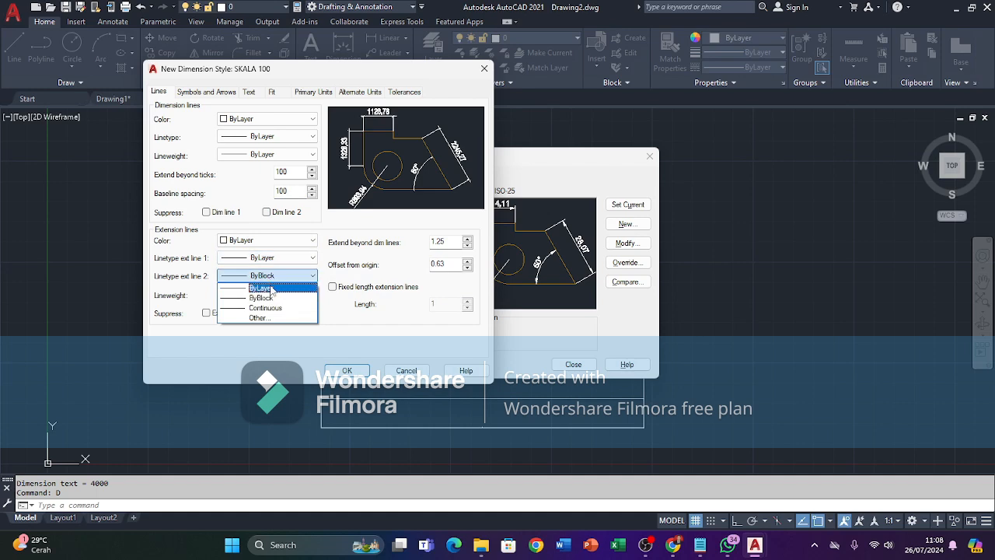
left_click(264, 296)
left_click(272, 294)
left_click(261, 22)
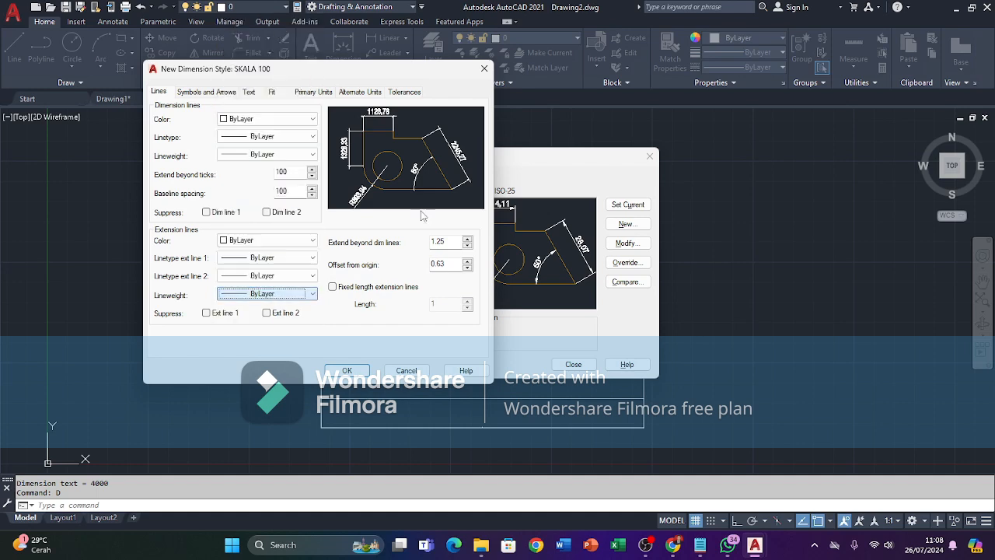
- Set the extension lines to extend 100 beyond the dimension lines with a 100 offset from origin, and save the SKALA 100 style
double_click(457, 242)
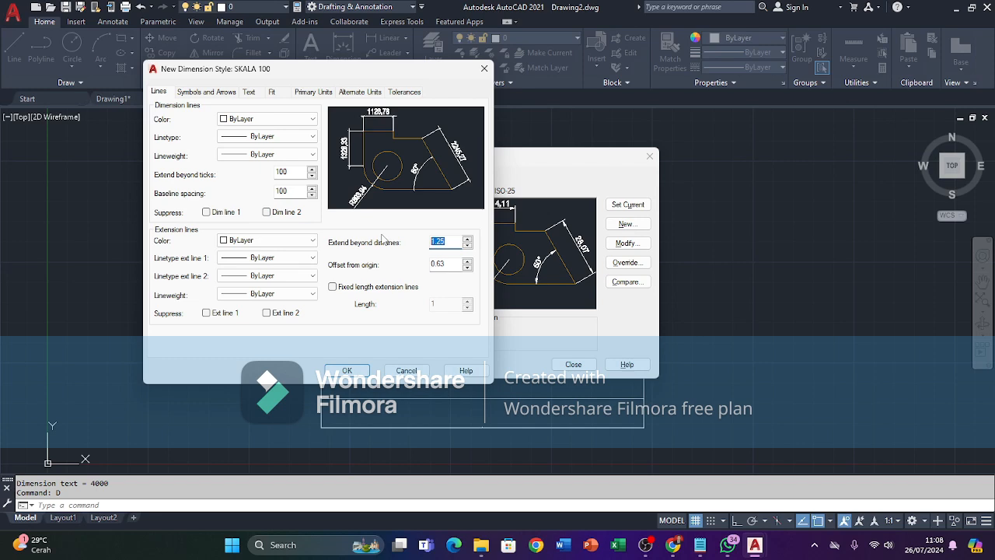
type("100")
double_click(458, 263)
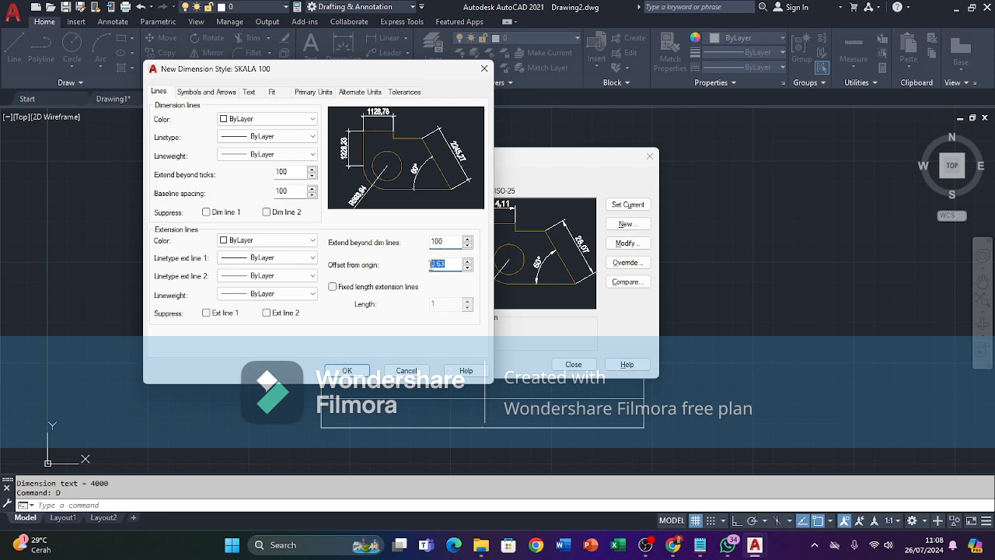
type("100")
left_click(348, 371)
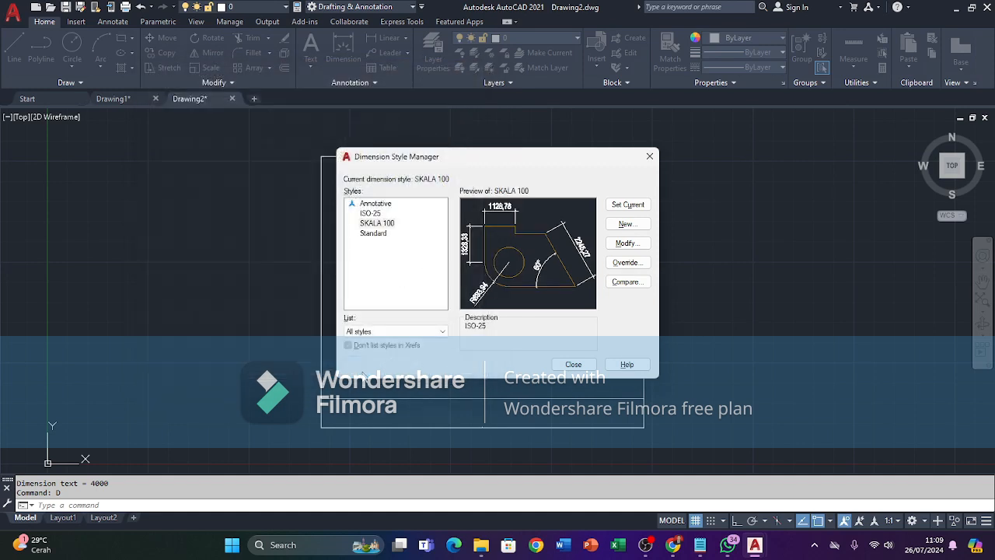
- Make SKALA 100 the current dimension style and close the Dimension Style Manager
left_click(381, 223)
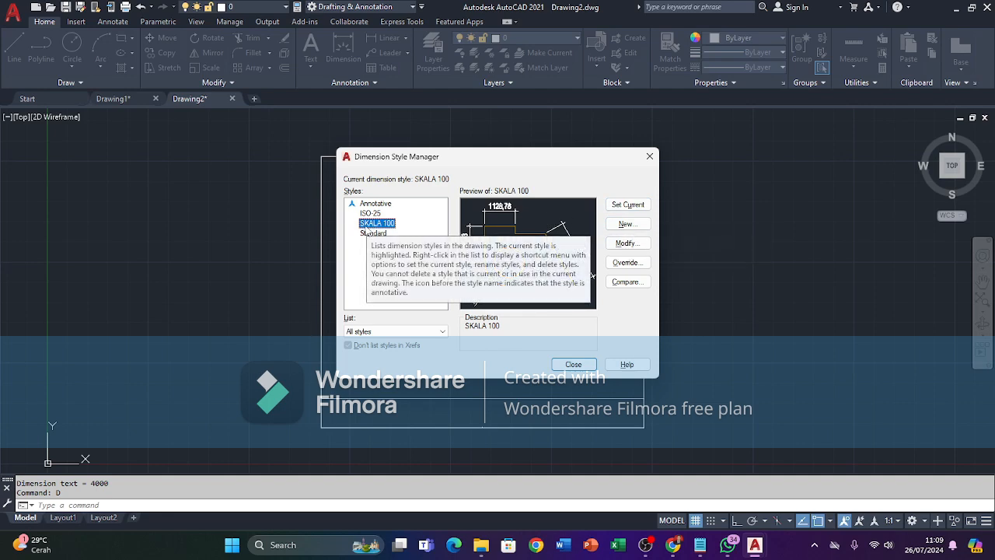
left_click(620, 207)
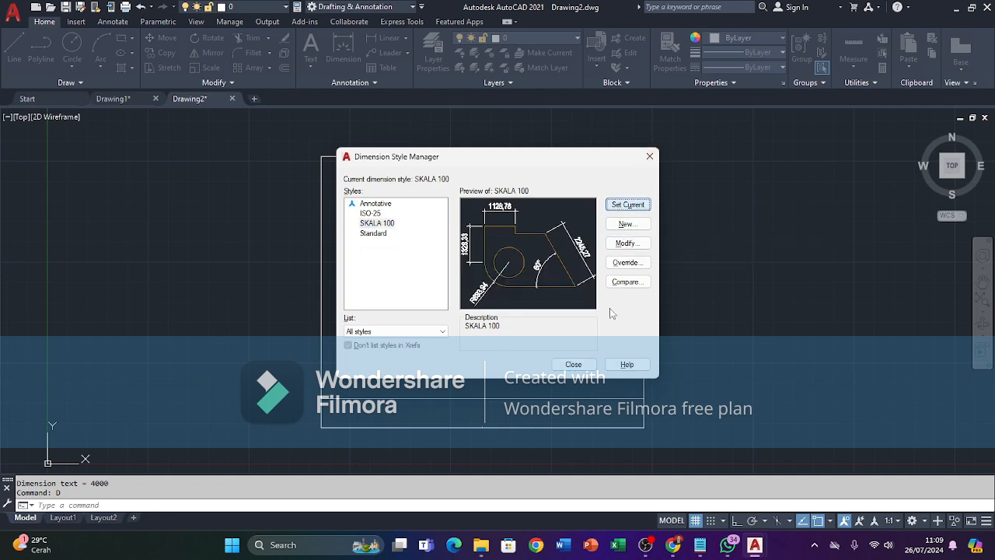
left_click(572, 364)
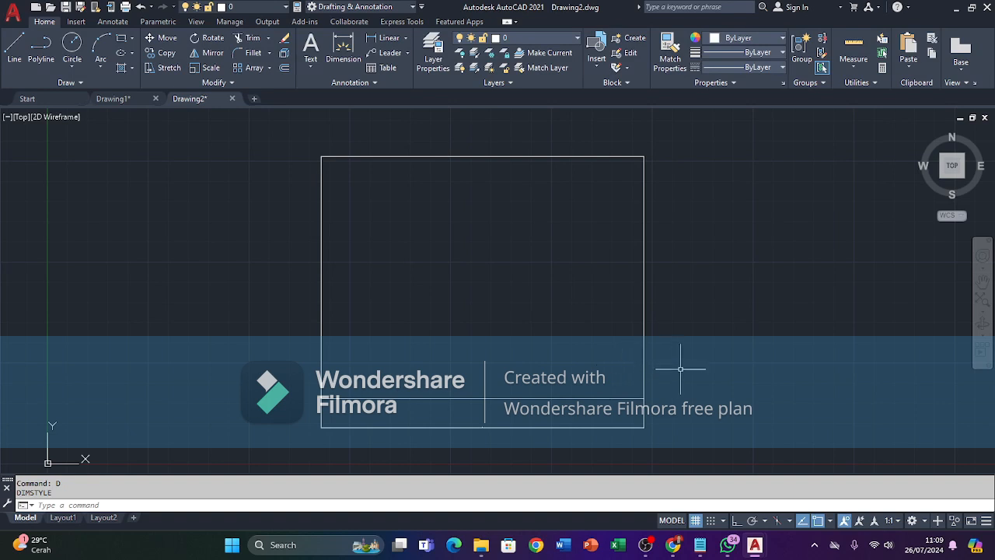
- Add a vertical linear dimension outside the room's right edge, from its upper corner down to the end of the lower inner horizontal line
middle_click_drag(680, 369, 624, 374)
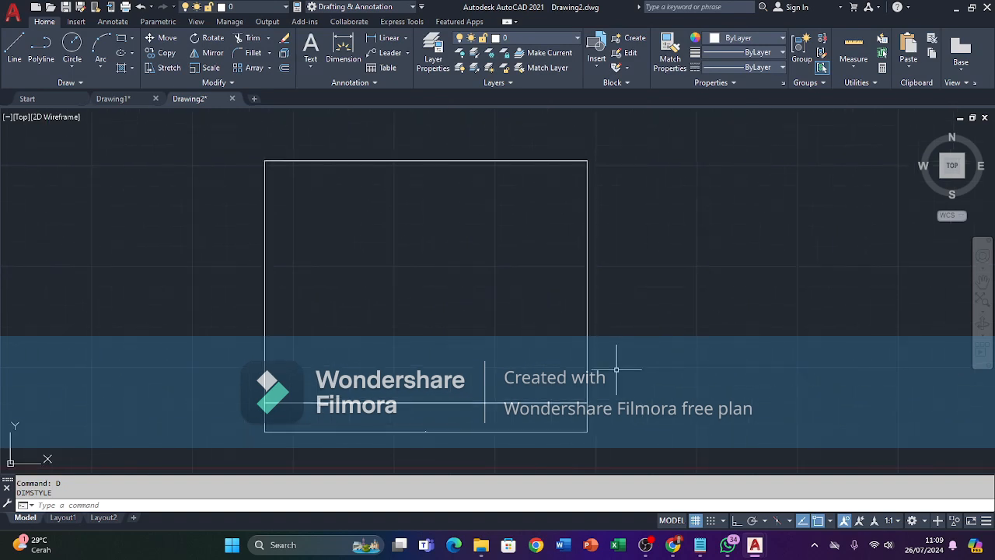
type("D")
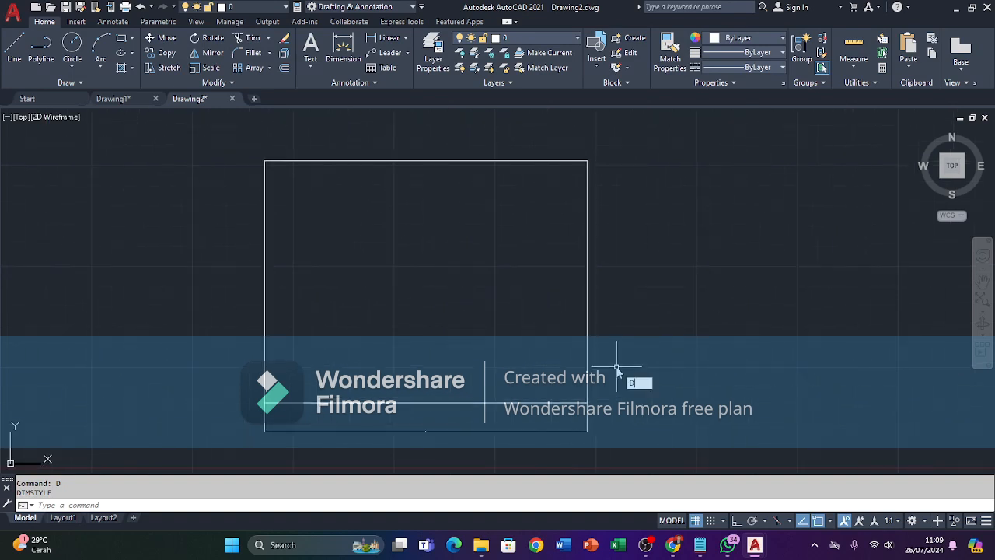
type("LI")
key("Return")
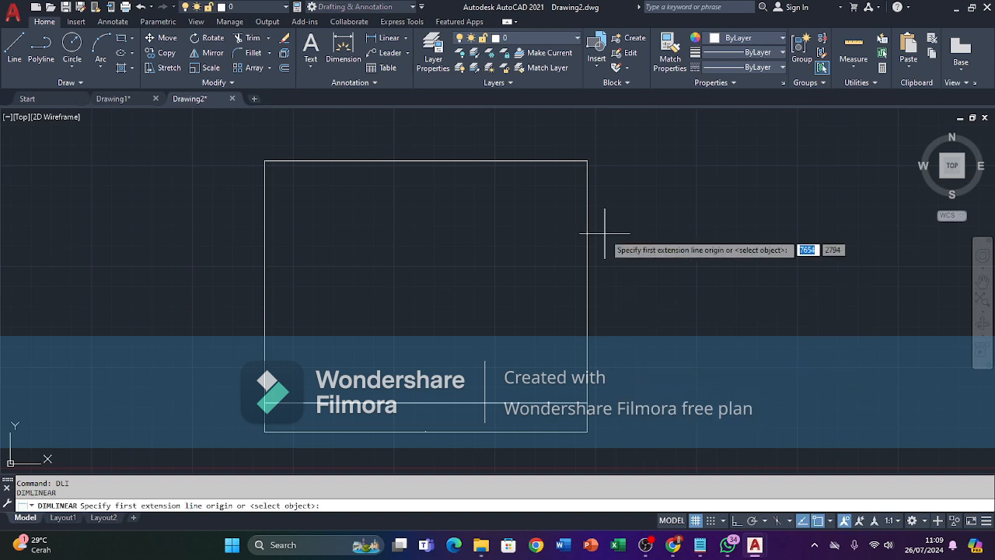
left_click(587, 160)
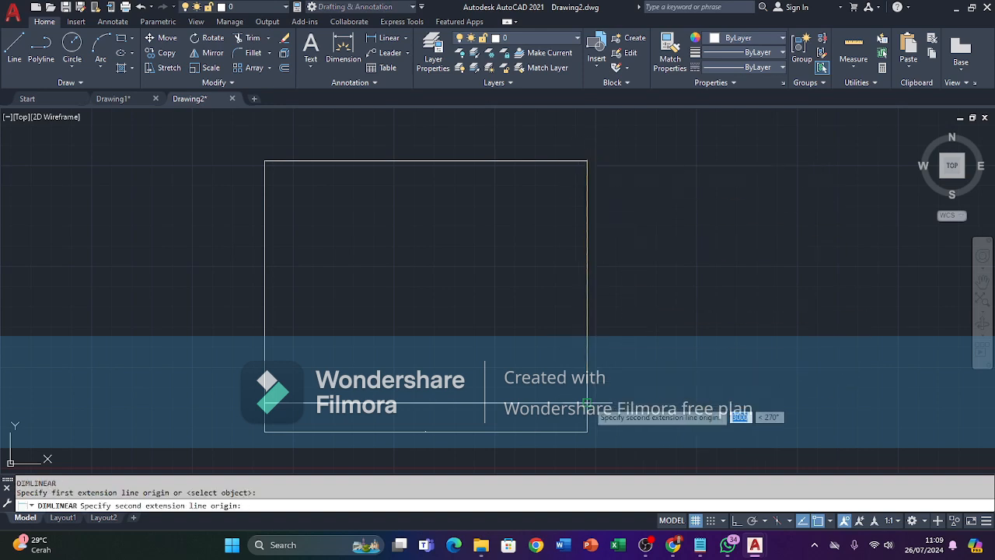
left_click(587, 402)
left_click(650, 370)
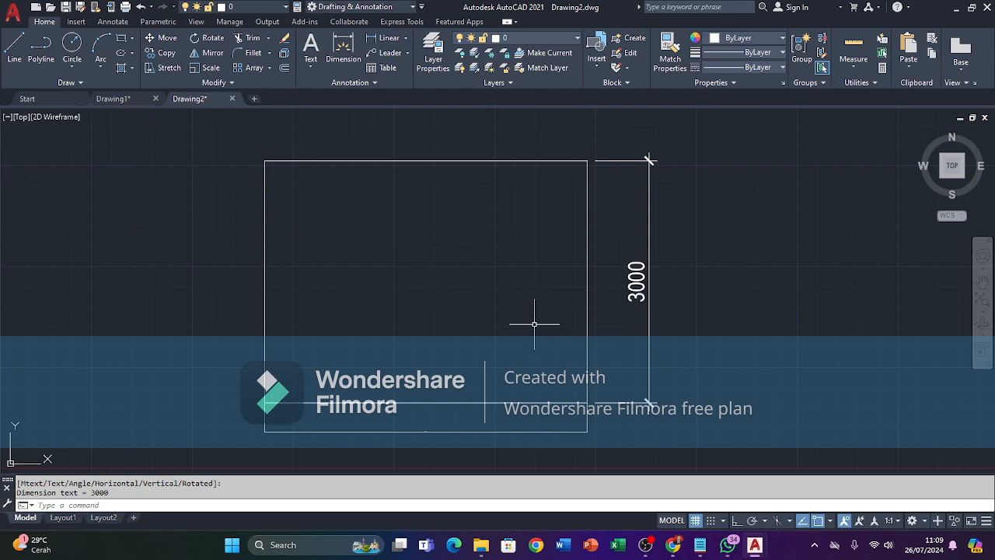
- Review the SKALA 100 preview in the Dimension Style Manager and close it without changes
type("d")
key("Return")
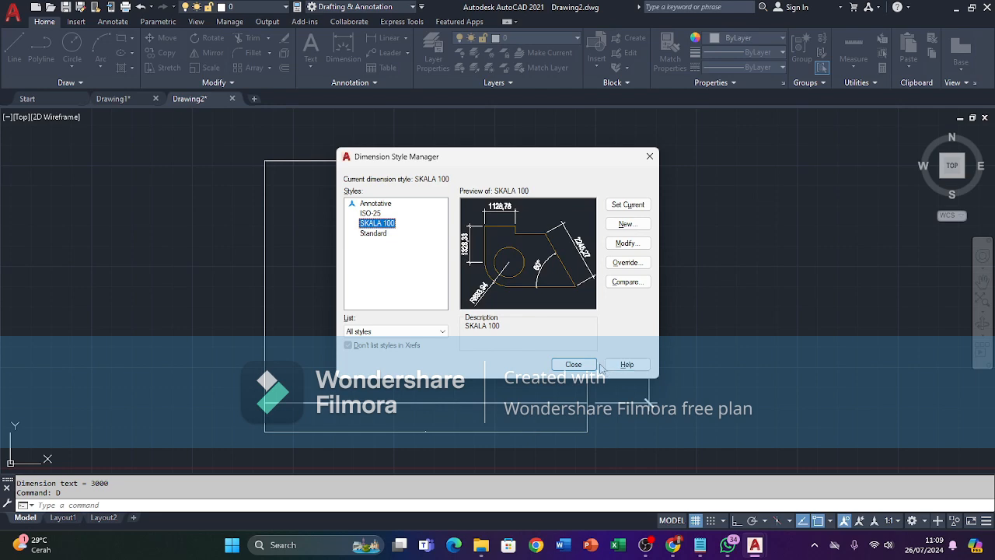
left_click(573, 364)
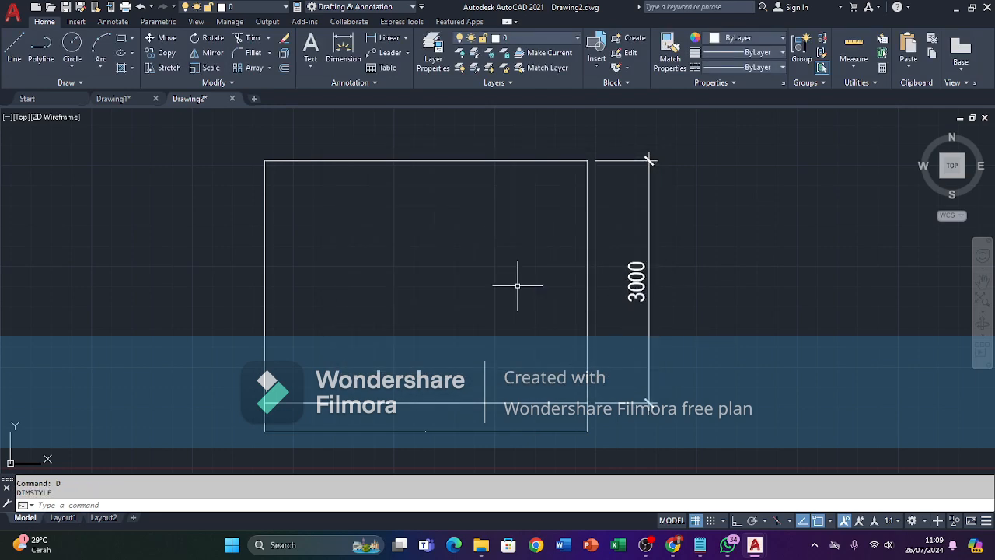
- Compare the dimension sizes on the footing in Drawing1 with the dimensioned room in Drawing2
left_click(119, 100)
scroll(498, 316, "down", 3)
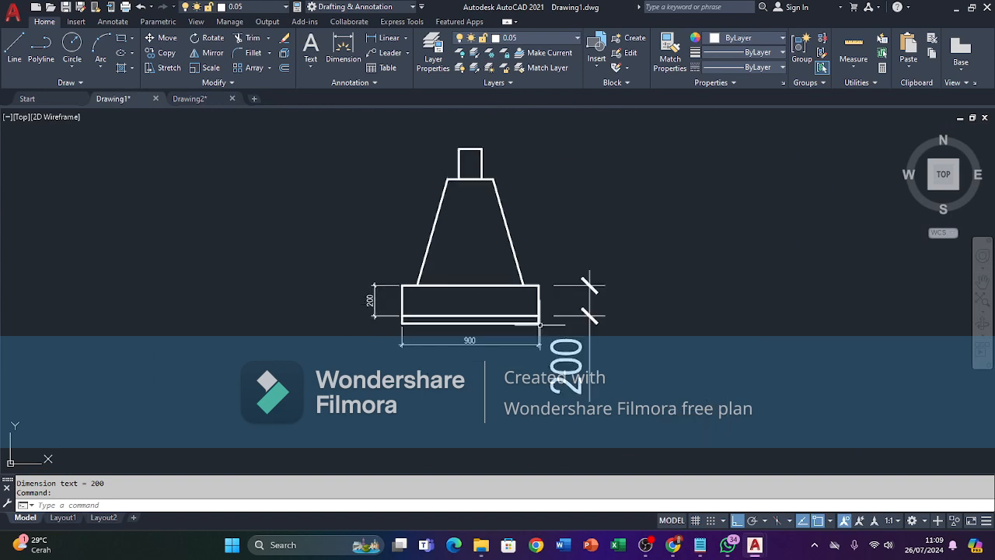
scroll(442, 294, "up", 4)
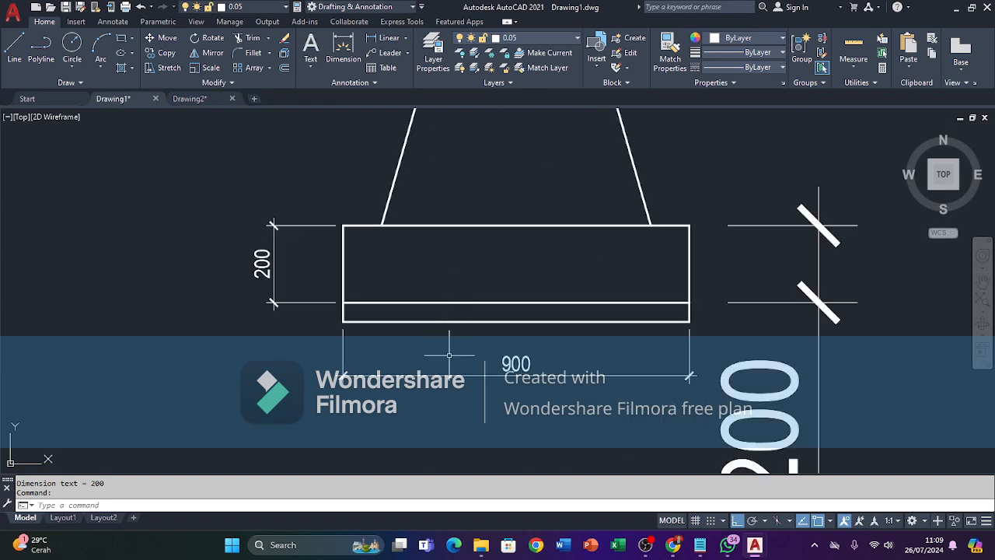
scroll(449, 356, "down", 2)
middle_click_drag(467, 239, 444, 309)
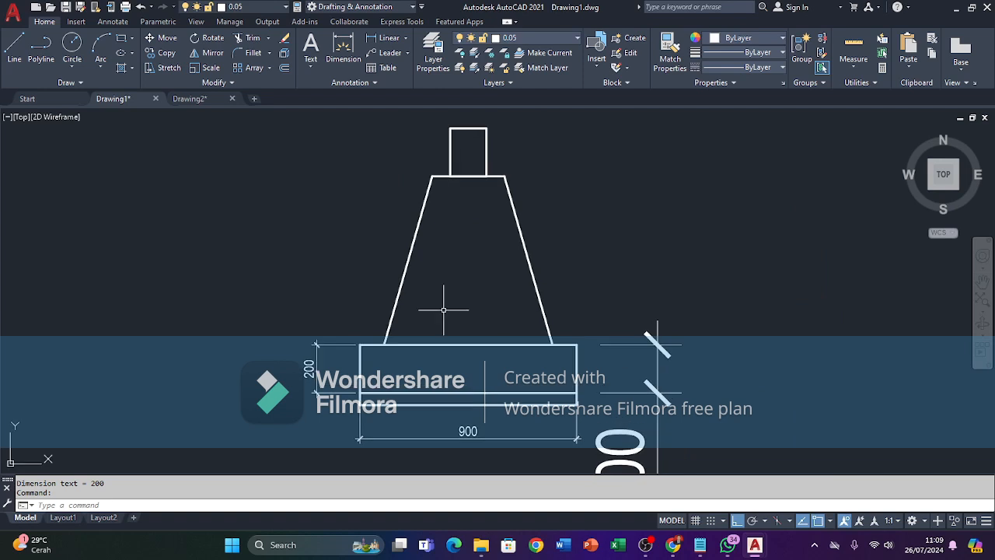
left_click(189, 99)
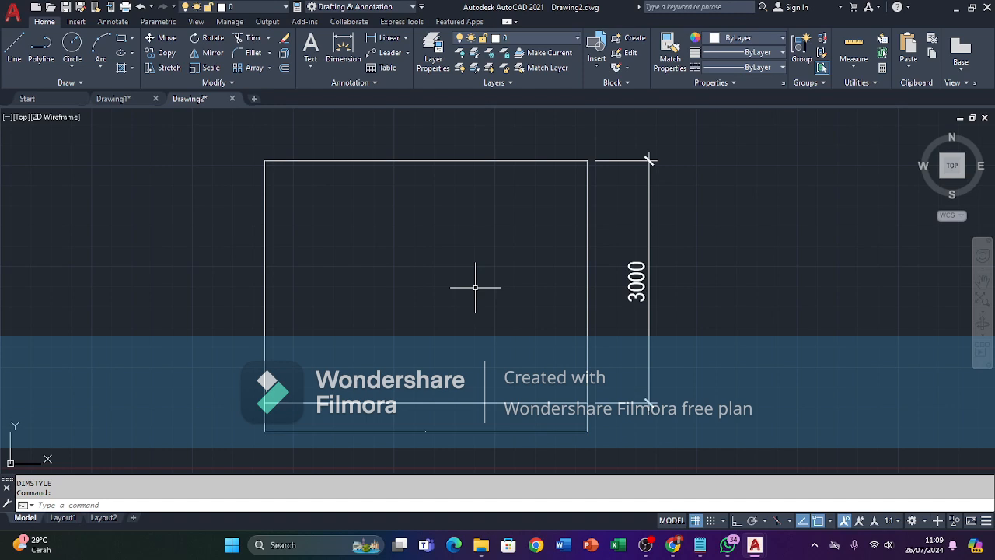
left_click(122, 99)
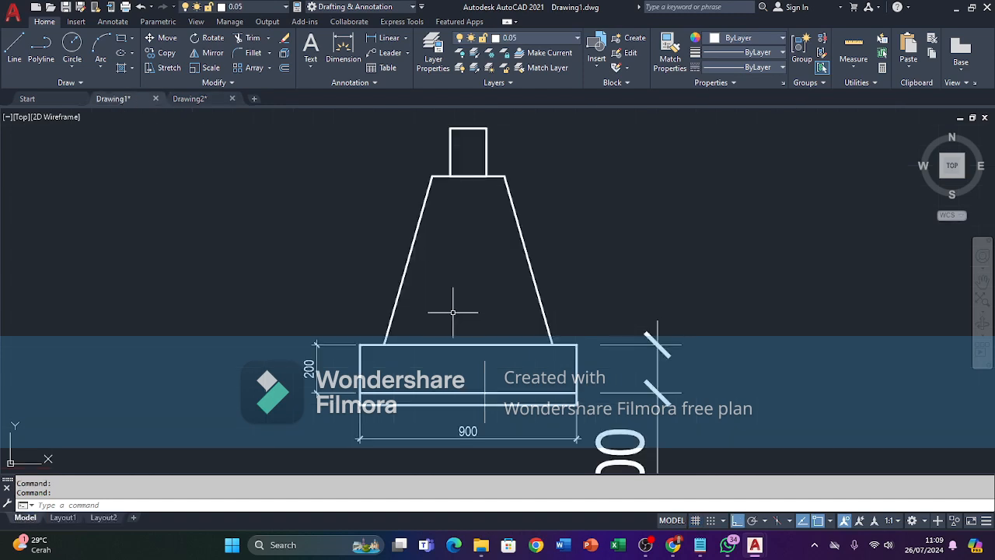
left_click(189, 99)
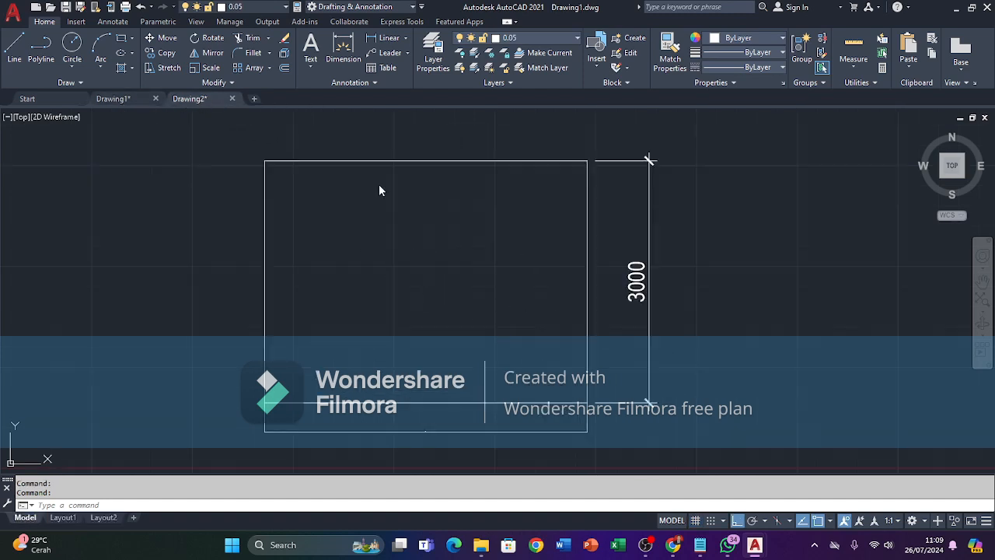
scroll(412, 285, "down", 3)
scroll(466, 307, "up", 1)
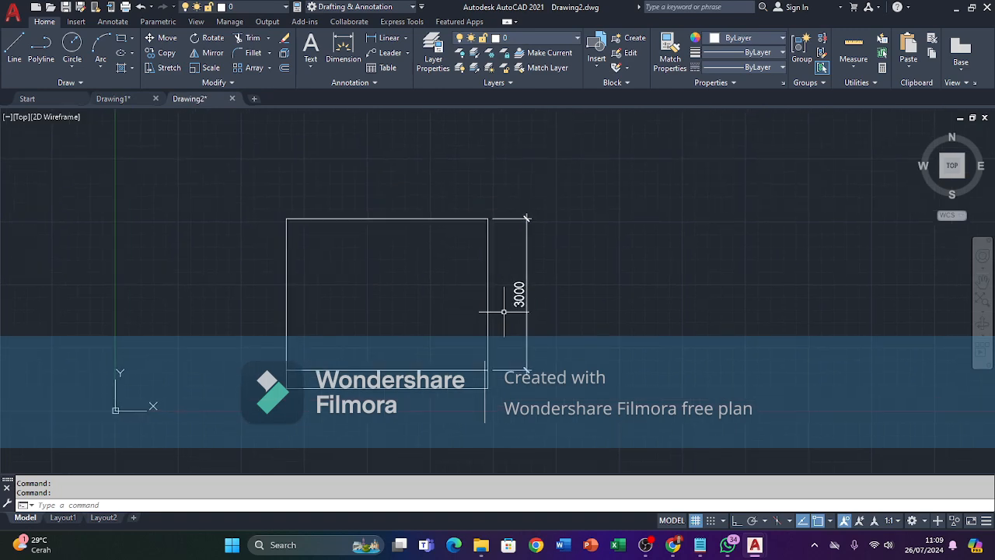
middle_click_drag(681, 369, 670, 372)
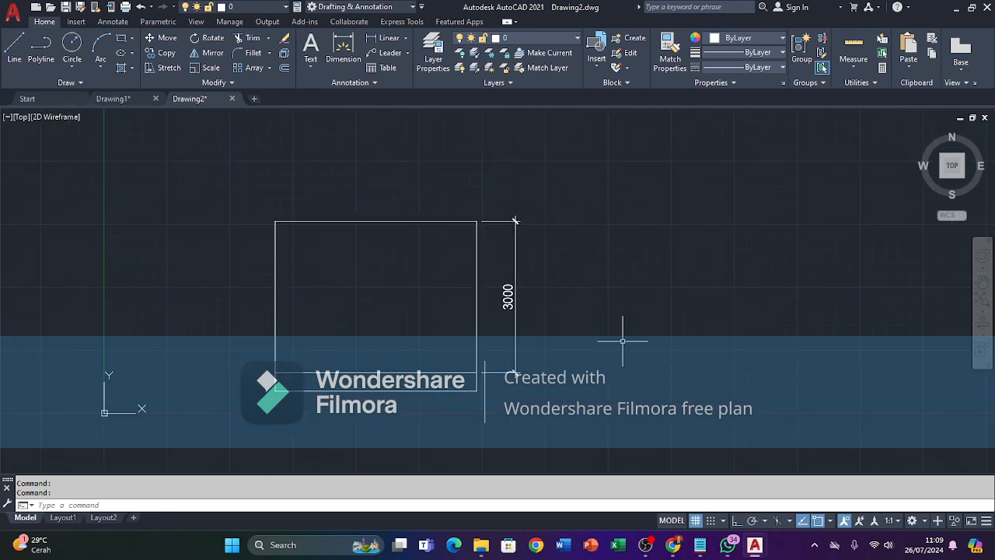
- Create a new text style named 40
type("s")
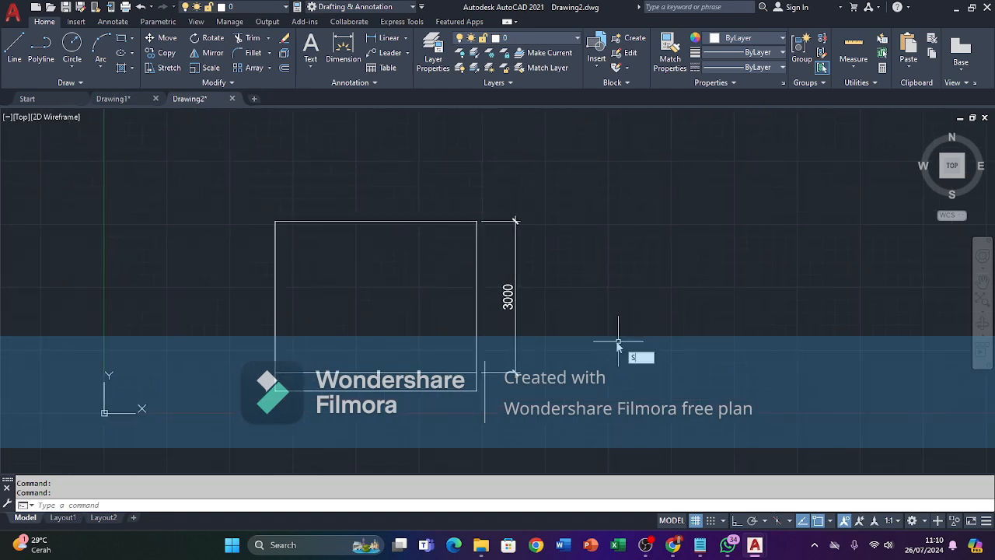
type("t")
key("Return")
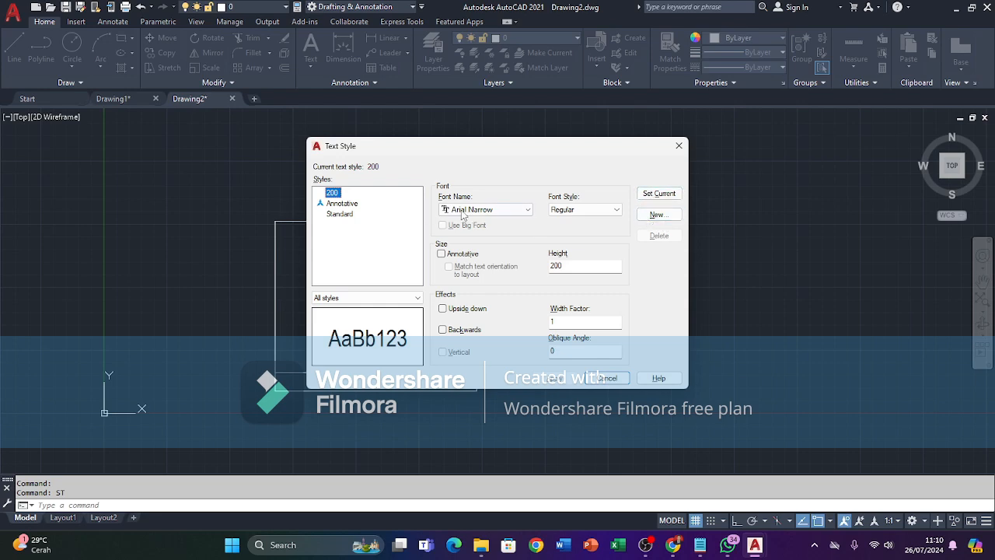
left_click(658, 214)
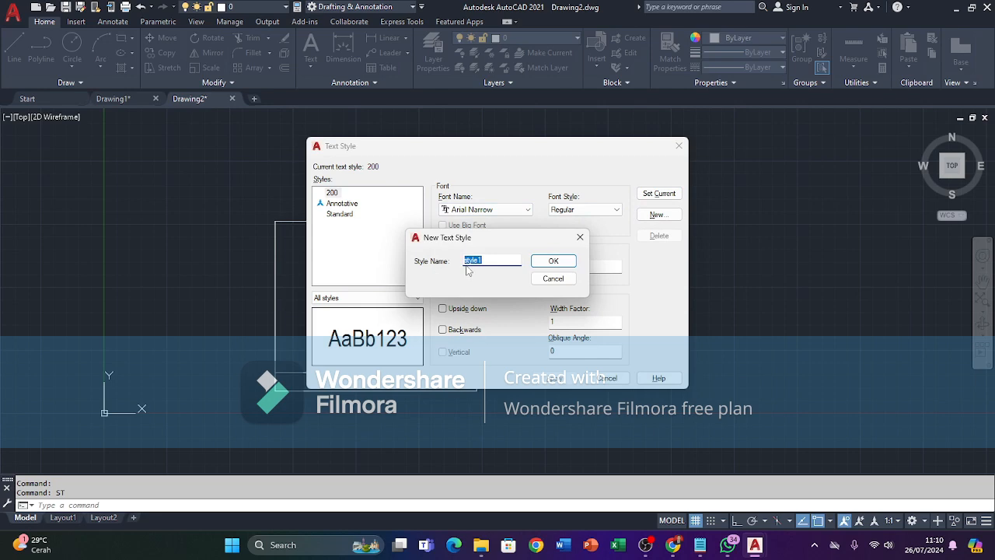
type("40")
left_click(557, 261)
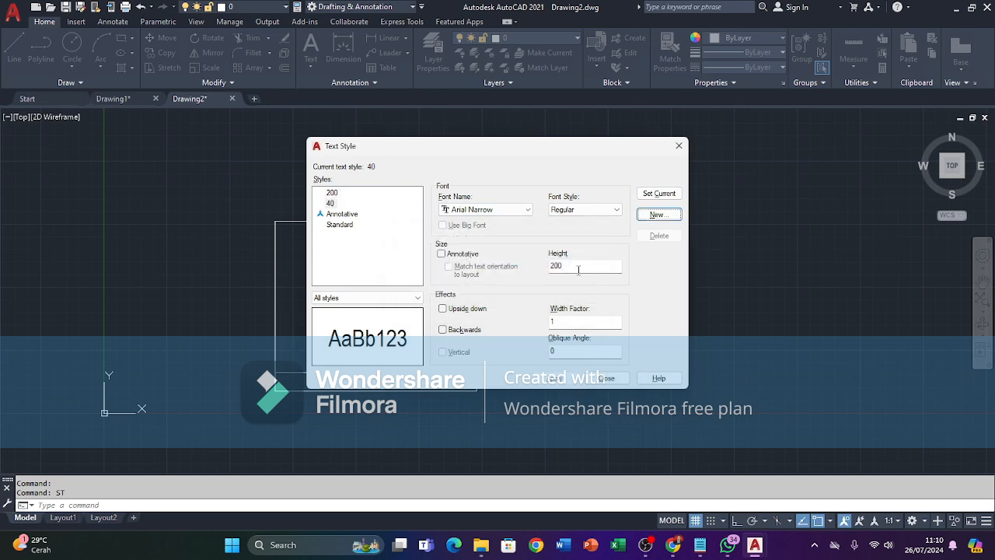
- Set text style 40's height to 40, apply it and close the text style settings
left_click_drag(579, 270, 494, 268)
type("40")
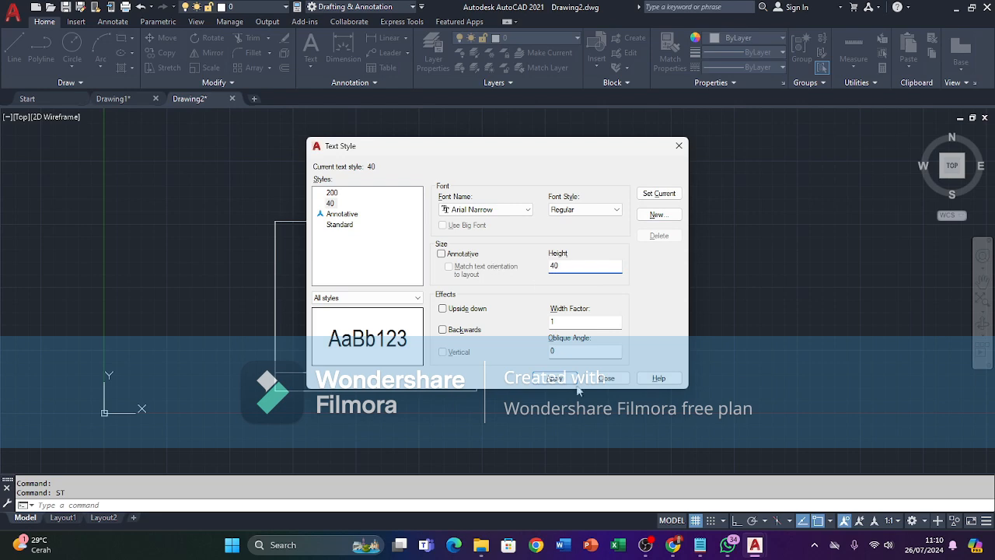
left_click(557, 378)
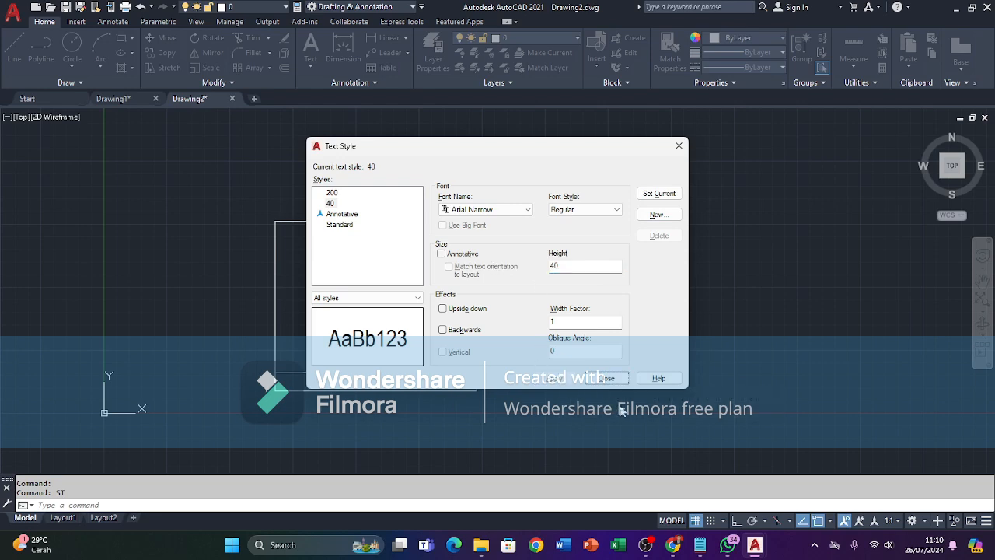
left_click(612, 381)
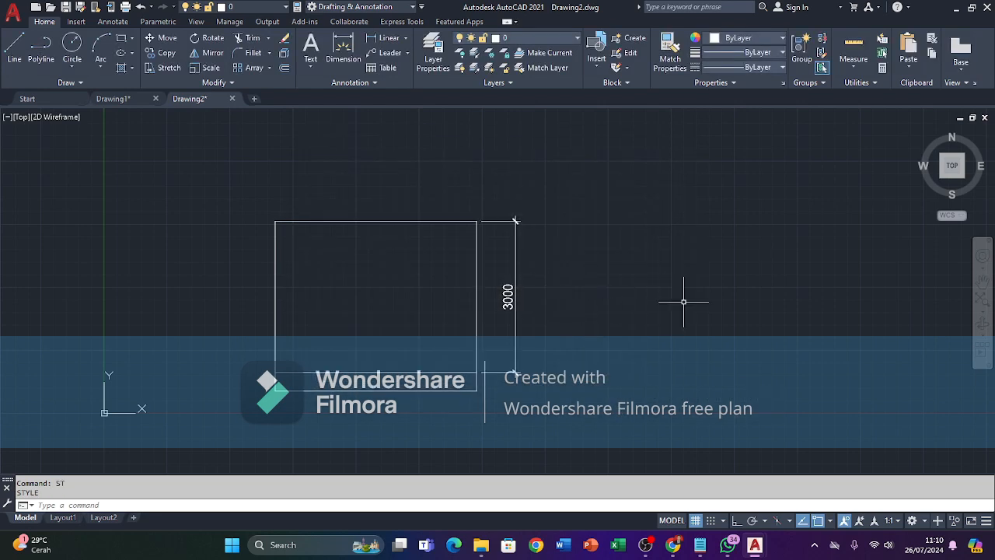
- Create a new dimension style named SKALA 20 based on SKALA 100 and continue to its settings
left_click(642, 284)
type("d")
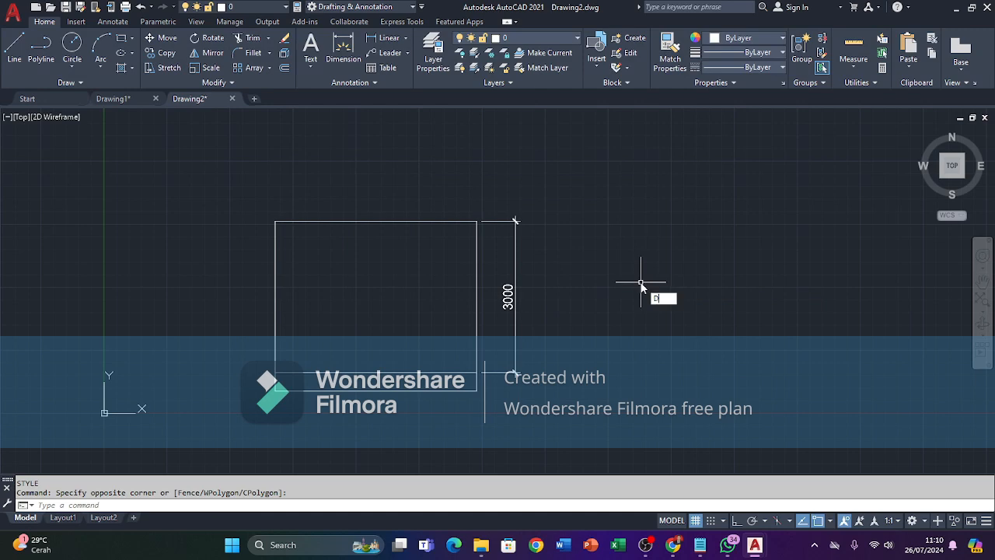
key("Return")
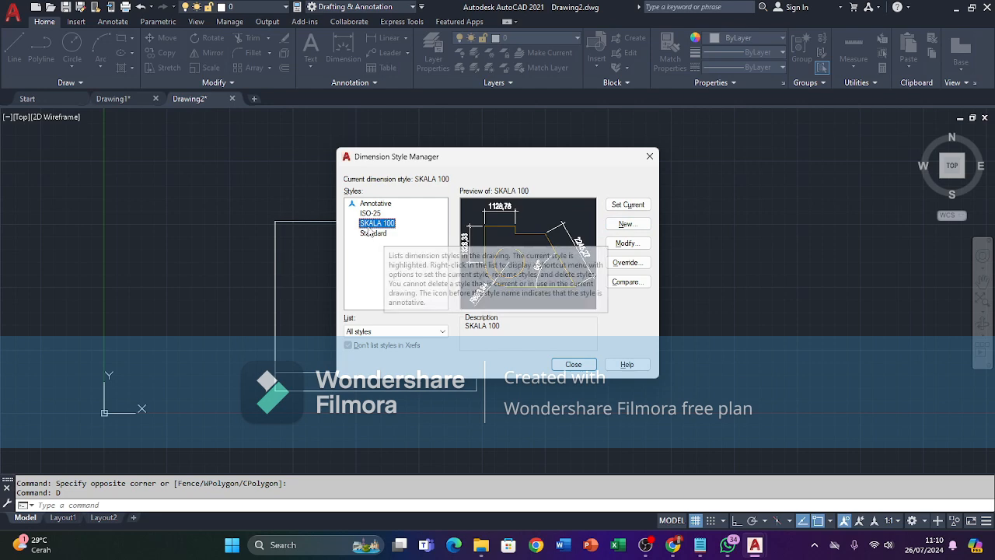
left_click(626, 224)
type("SKALA 20")
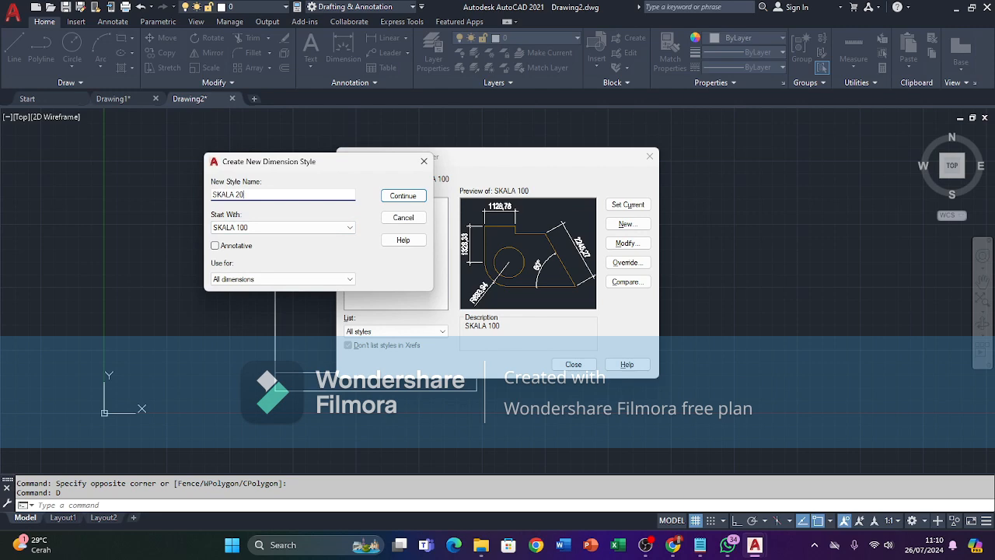
left_click(390, 200)
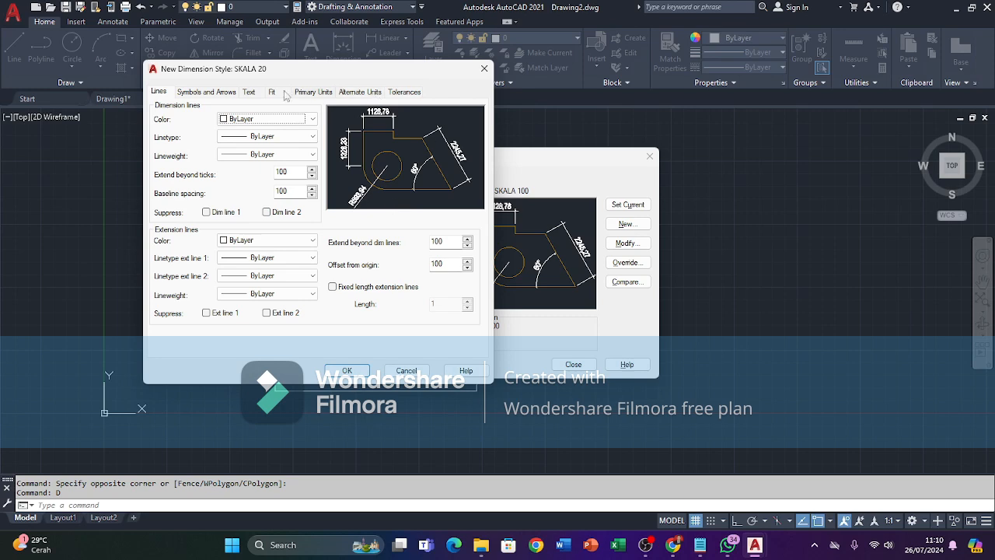
- Assign text style 40 to SKALA 20 and set the text offset from the dimension line to 10
left_click(248, 96)
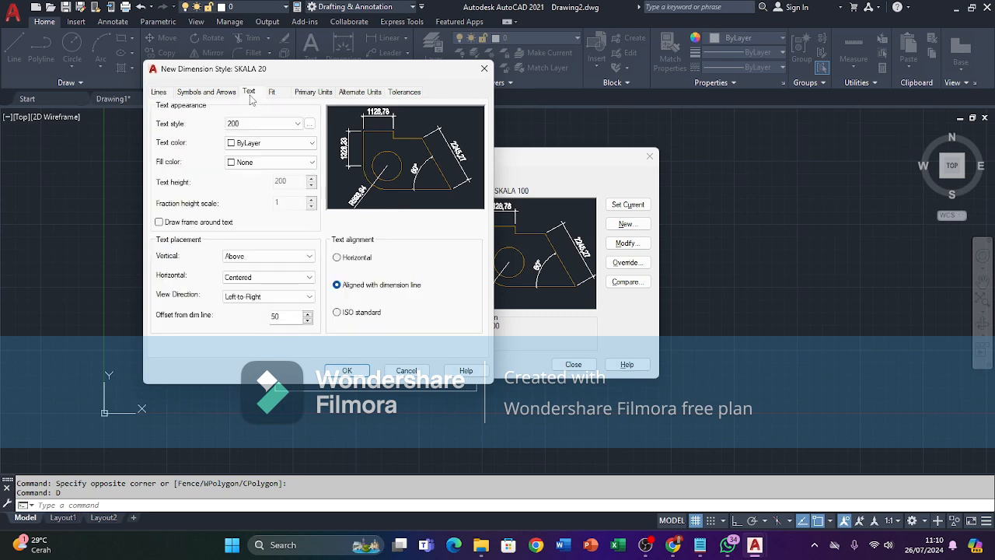
left_click_drag(276, 71, 295, 79)
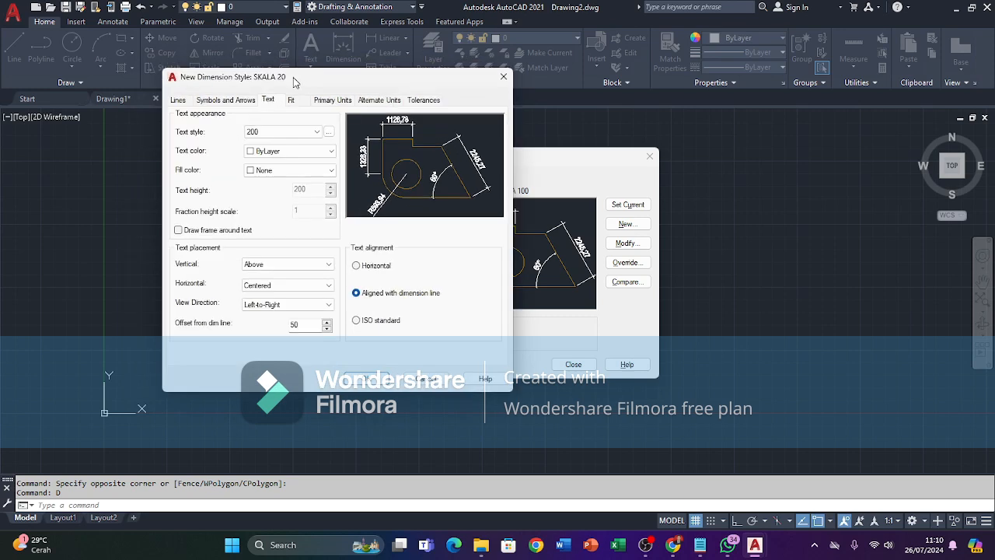
left_click(265, 132)
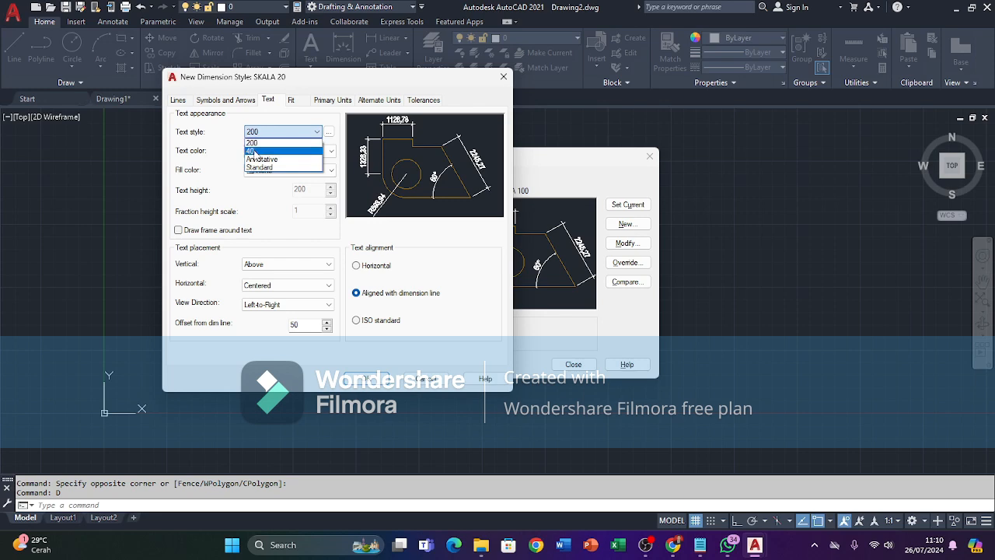
left_click(254, 152)
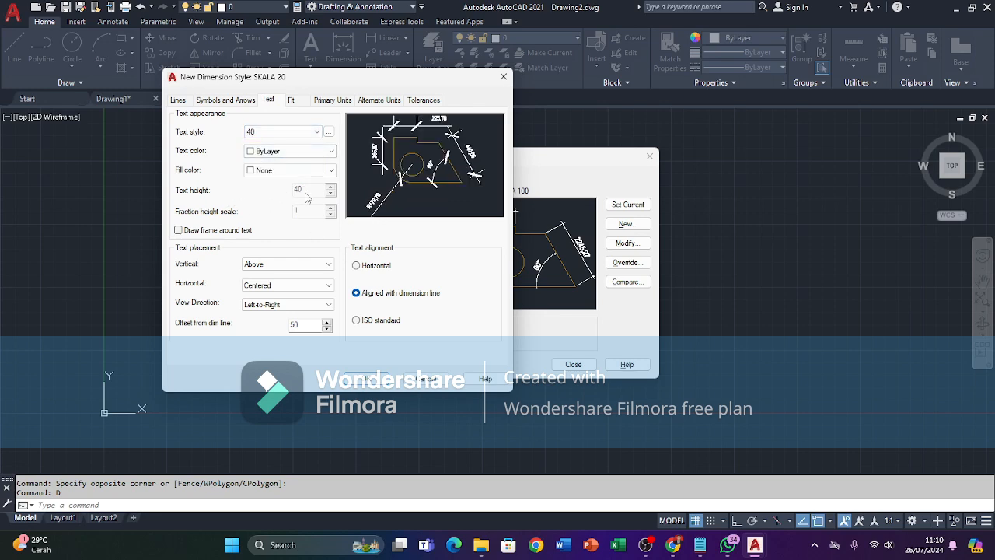
double_click(308, 326)
type("10")
- Set both the arrow size and the center mark size of SKALA 20 to 20
left_click(234, 101)
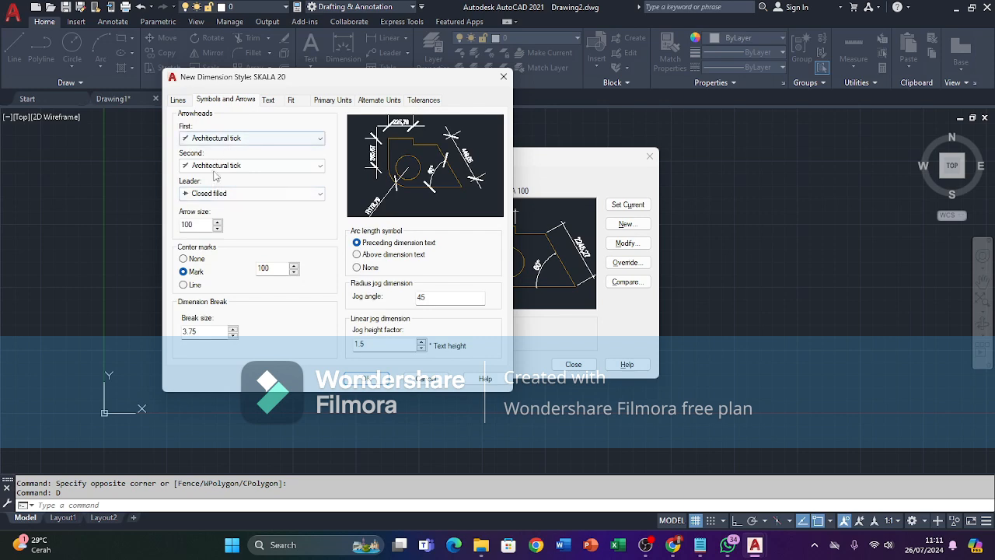
left_click_drag(202, 224, 169, 225)
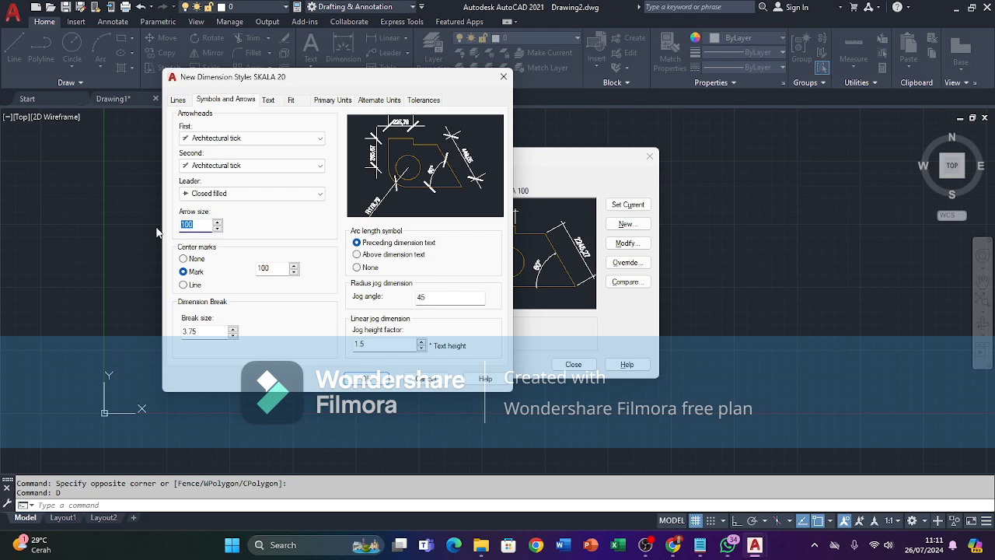
type("20")
left_click_drag(286, 271, 230, 273)
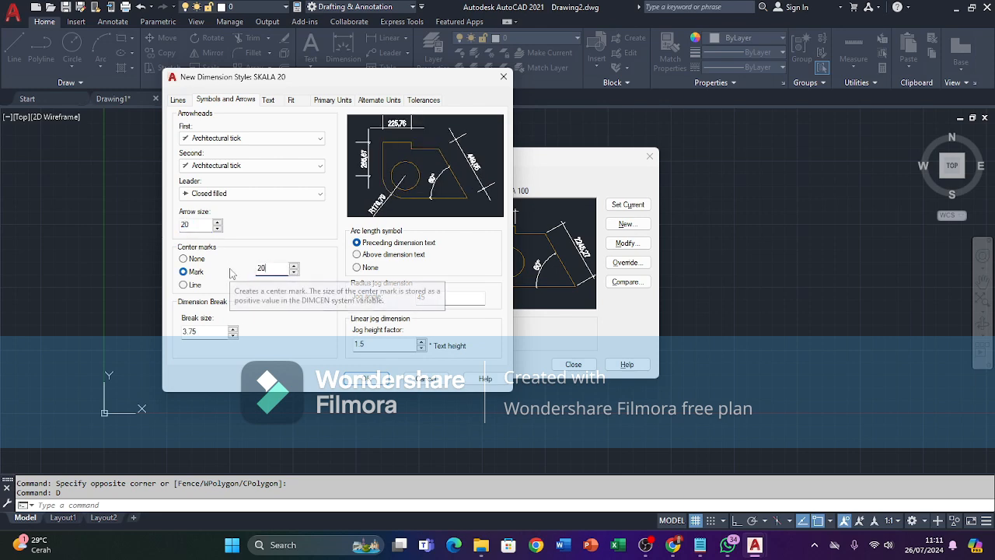
type("0")
- Set SKALA 20's extension beyond ticks, baseline spacing, extension beyond dimension lines and offset from origin to 20, and accept the style
left_click(177, 103)
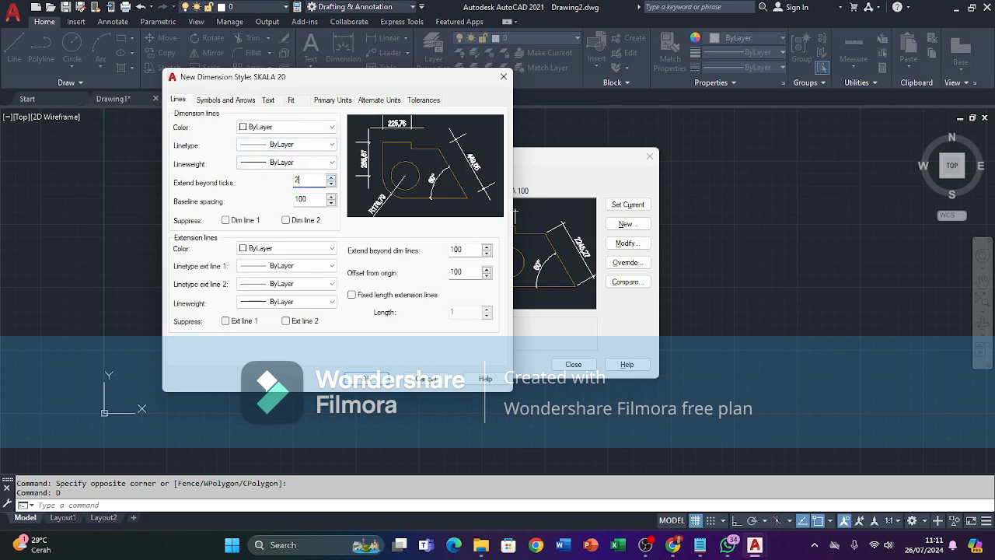
left_click_drag(306, 199, 256, 199)
double_click(470, 251)
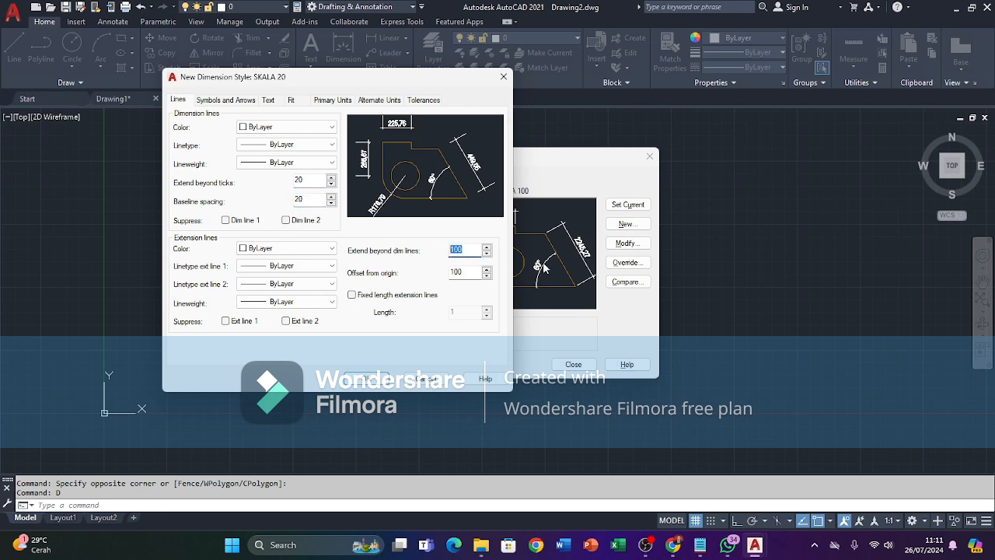
type("20")
left_click_drag(471, 271, 442, 271)
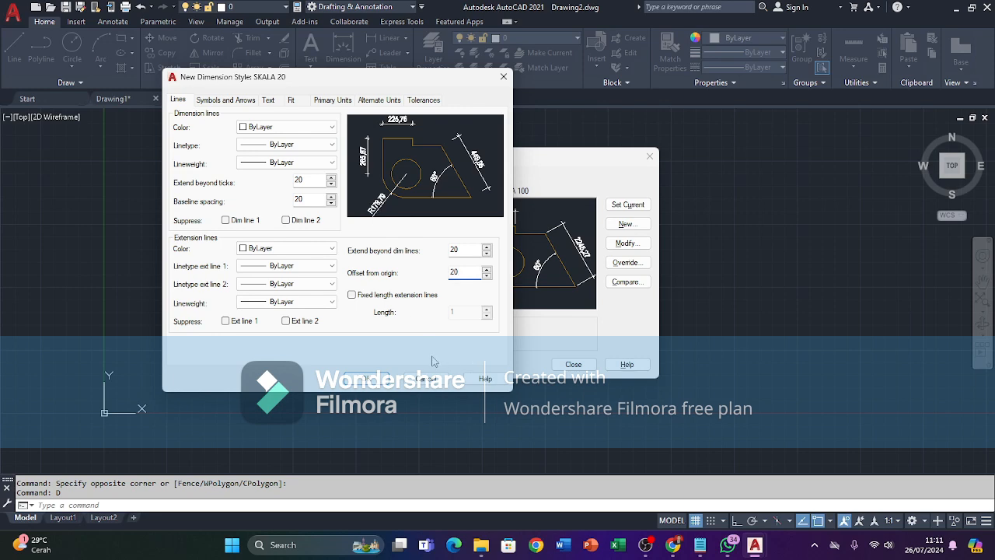
left_click(372, 379)
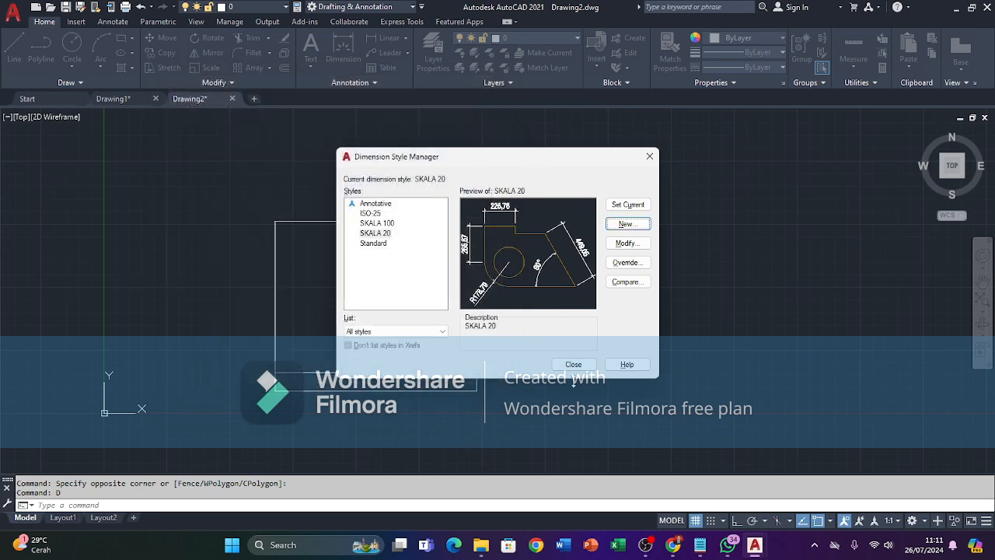
- Make SKALA 20 the current dimension style and close the Dimension Style Manager
left_click(375, 232)
left_click(627, 204)
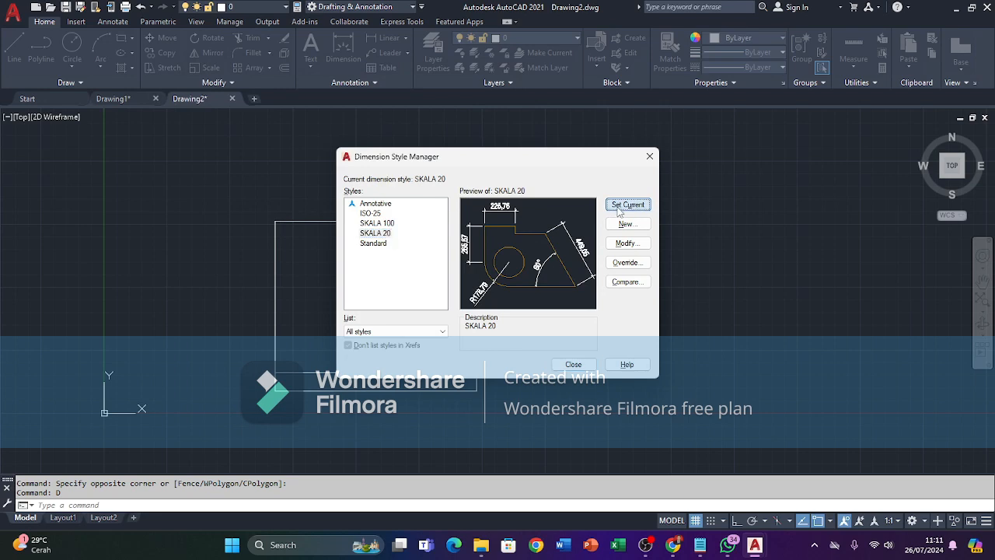
left_click(576, 365)
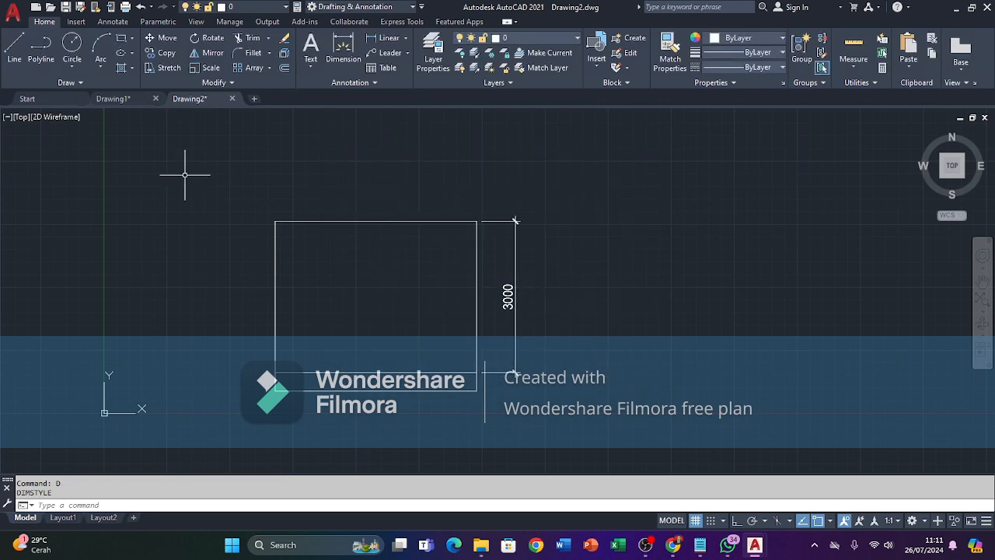
- Draw a 150 by 200 rectangle in Drawing2, in the empty area right of the dimensioned room
left_click(127, 103)
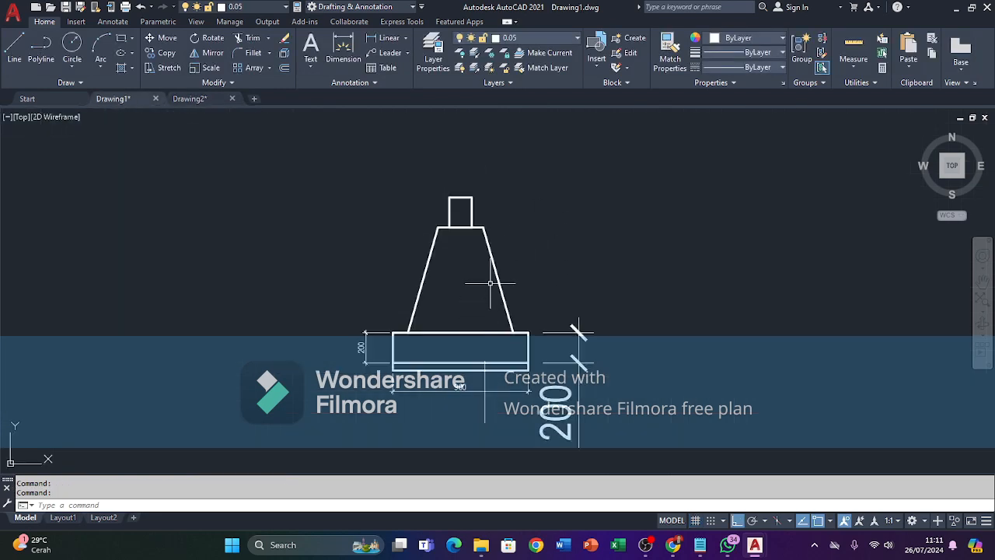
left_click(201, 98)
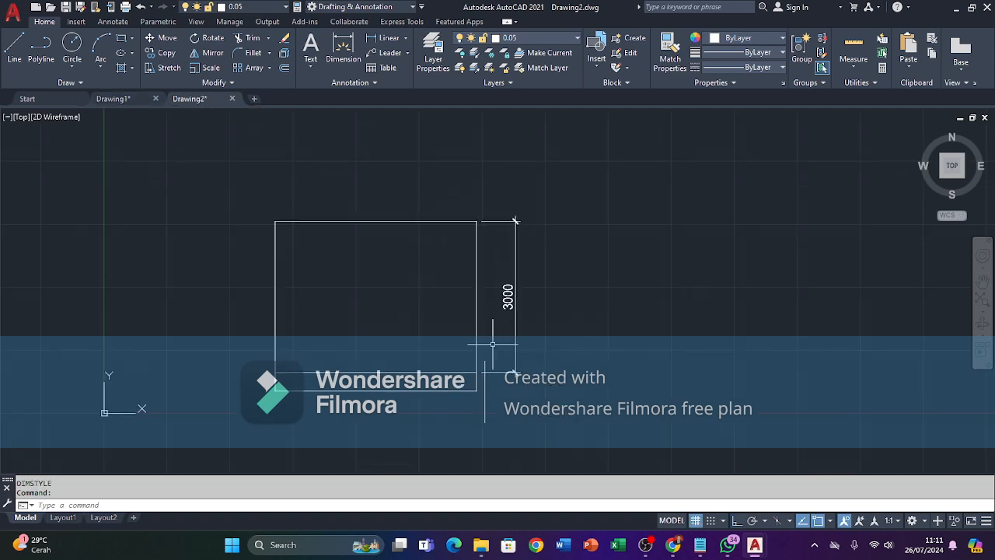
middle_click_drag(610, 369, 532, 377)
type("rec")
key("Return")
left_click(596, 368)
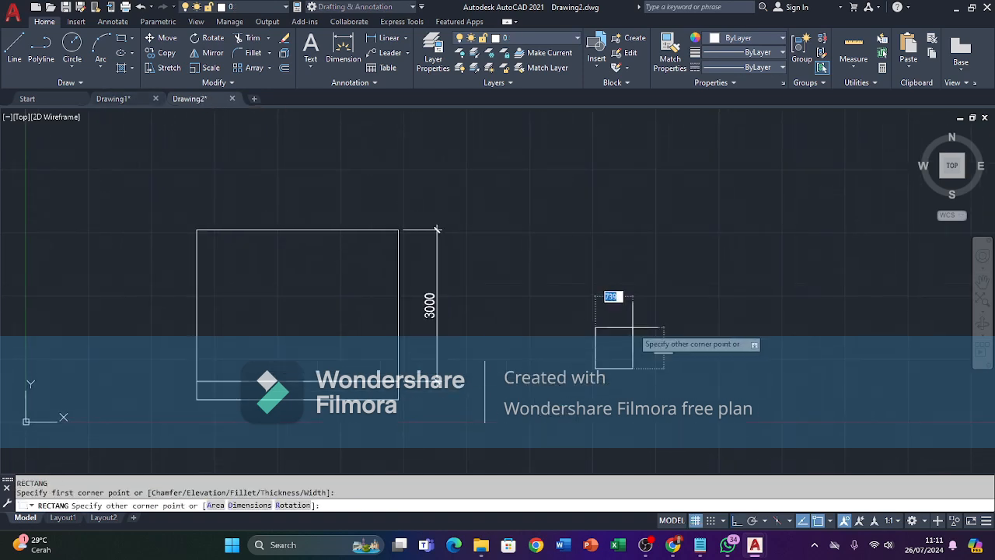
type("150,200")
key("Return")
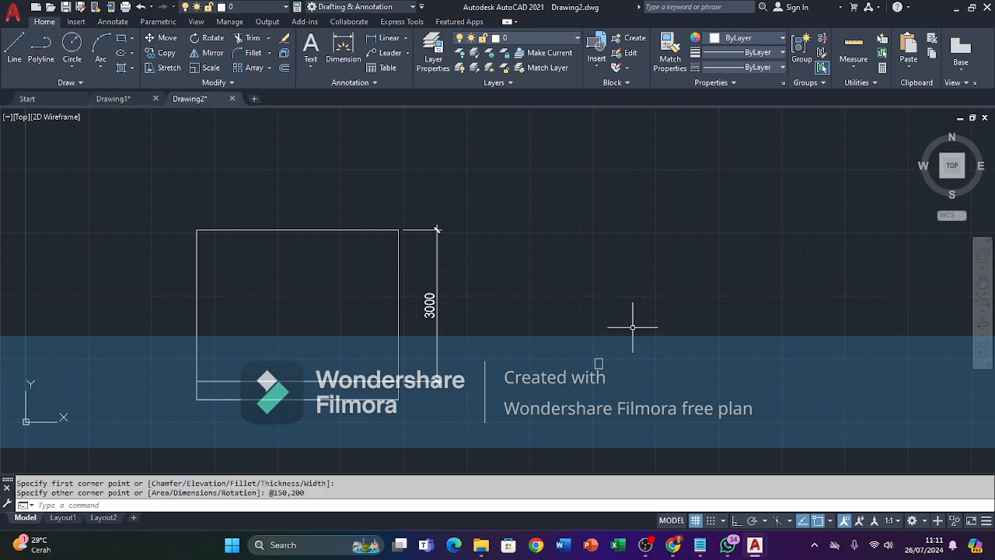
scroll(593, 339, "up", 6)
scroll(600, 329, "up", 4)
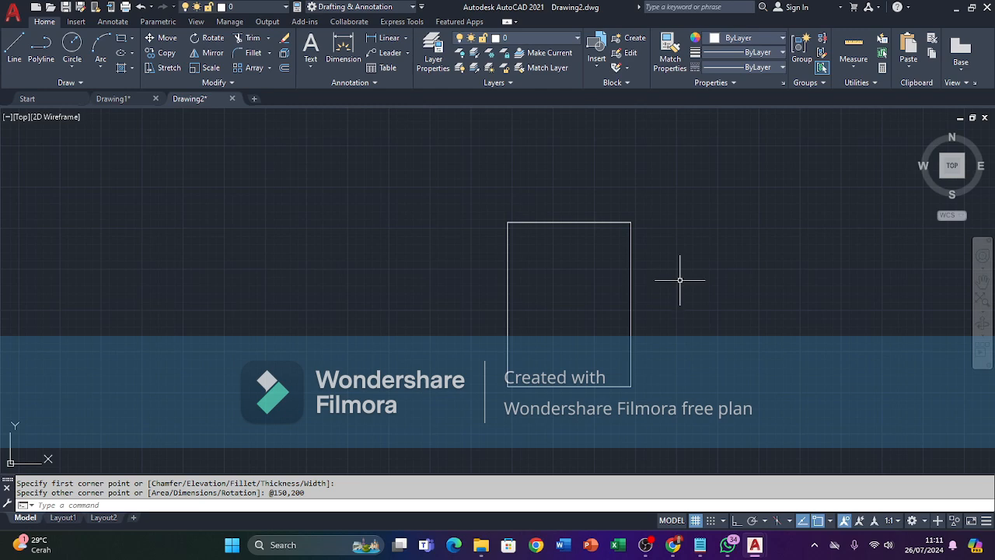
type("-LA")
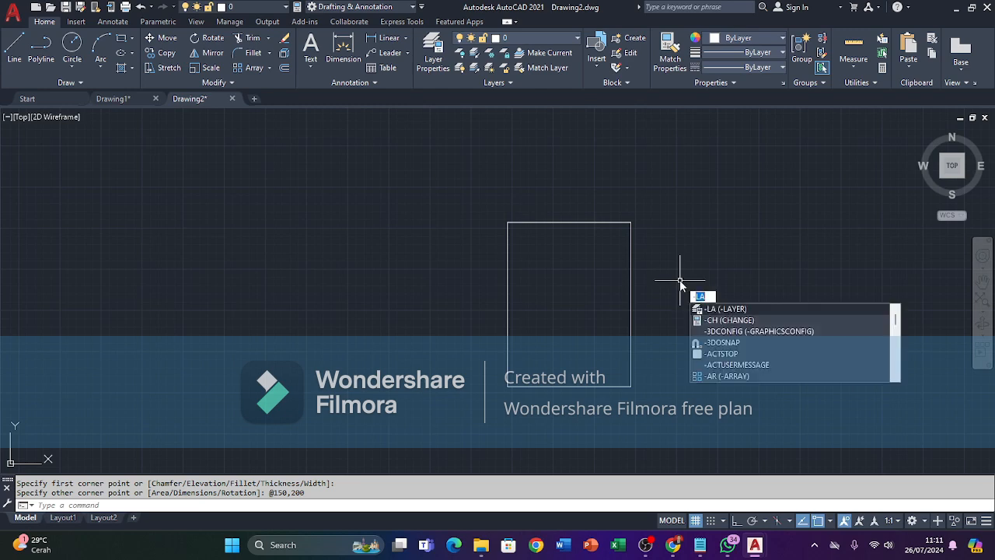
key("Escape")
key("Escape")
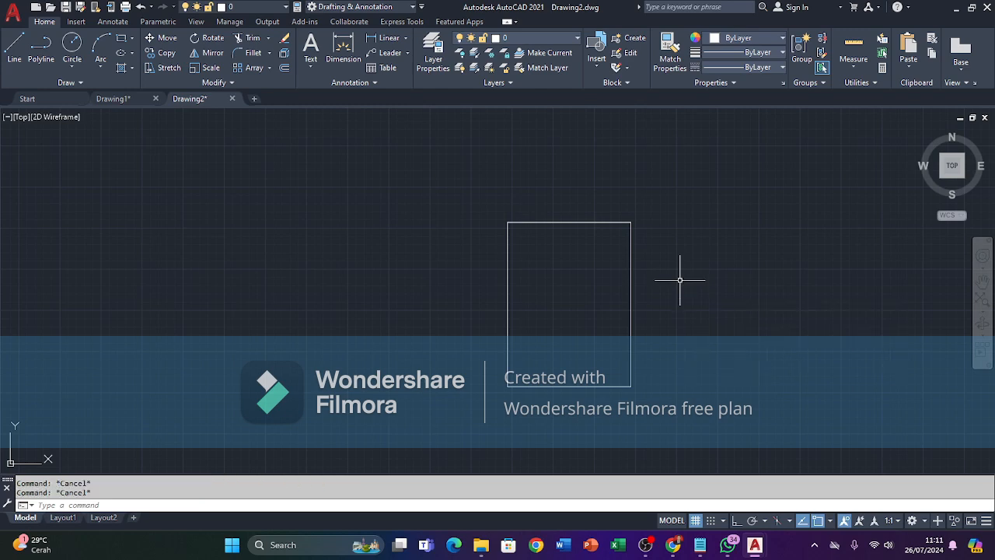
- Create two new layers named 0.05 and 0.35
type("LA")
key("Return")
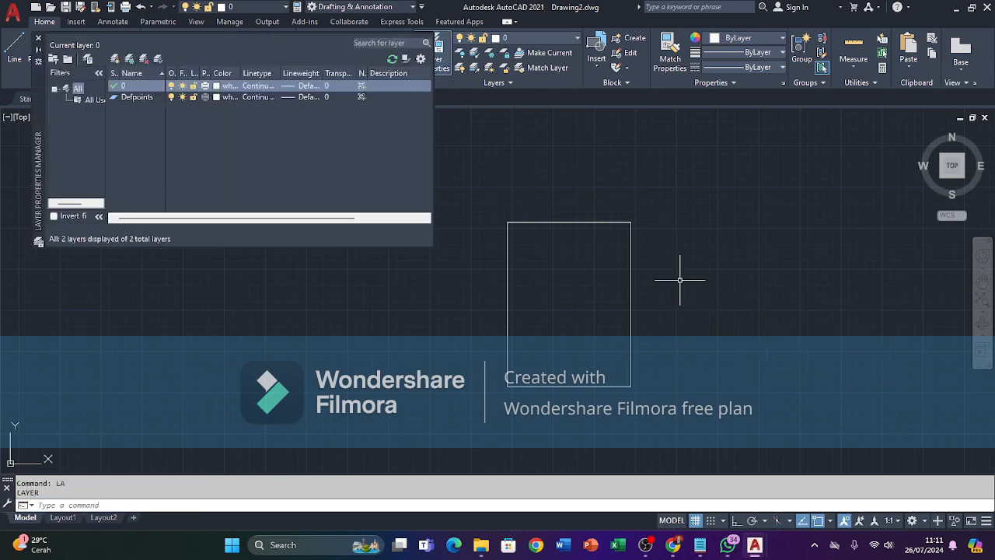
left_click(114, 59)
type("0.053")
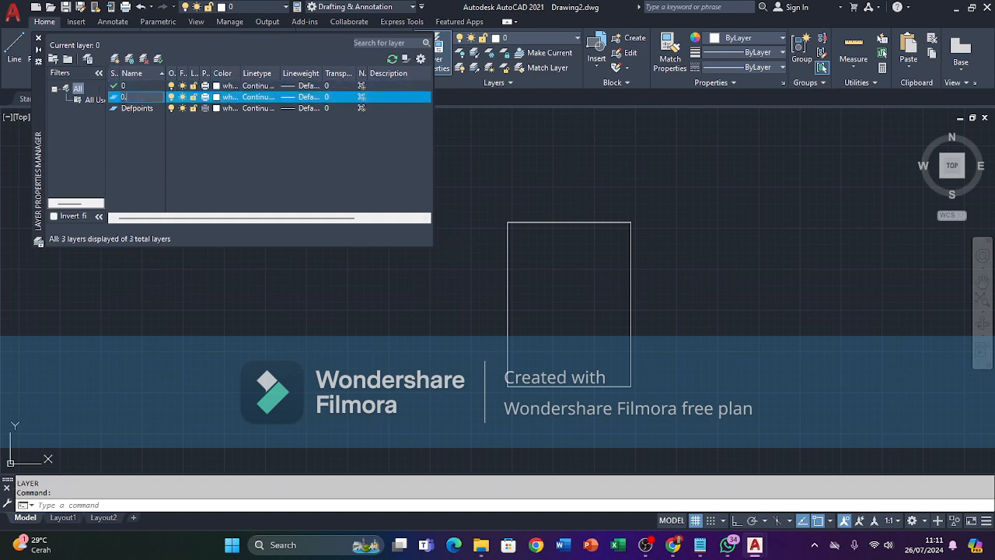
key("Return")
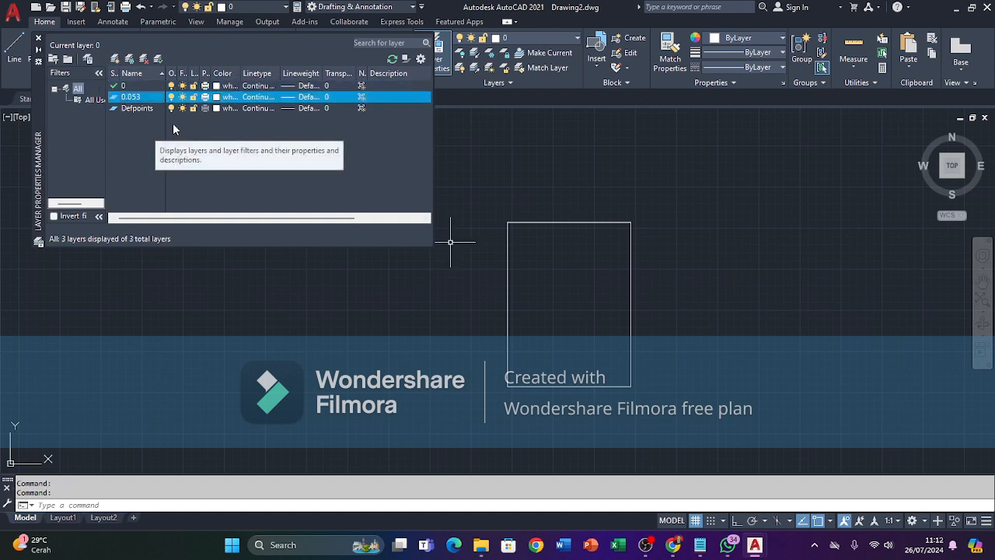
right_click(129, 94)
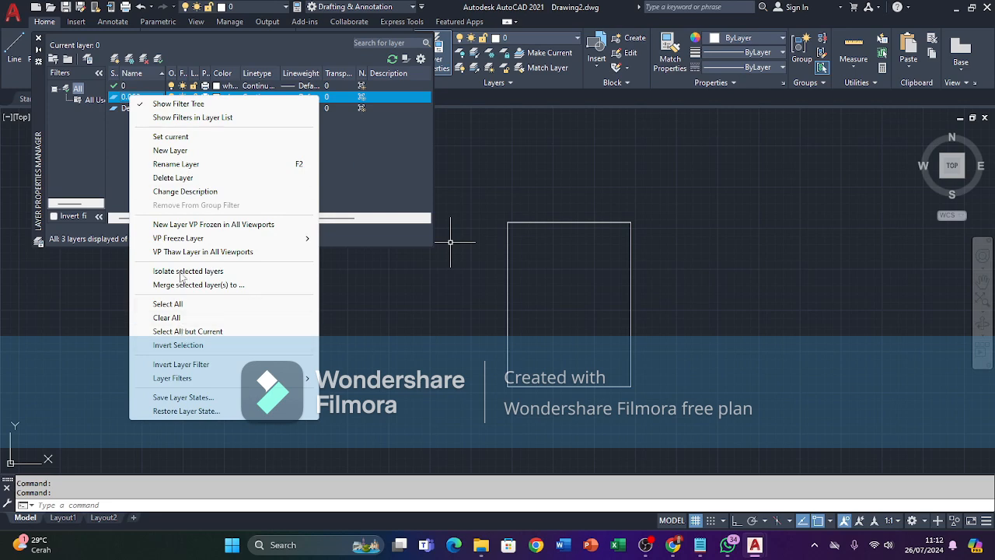
left_click(177, 164)
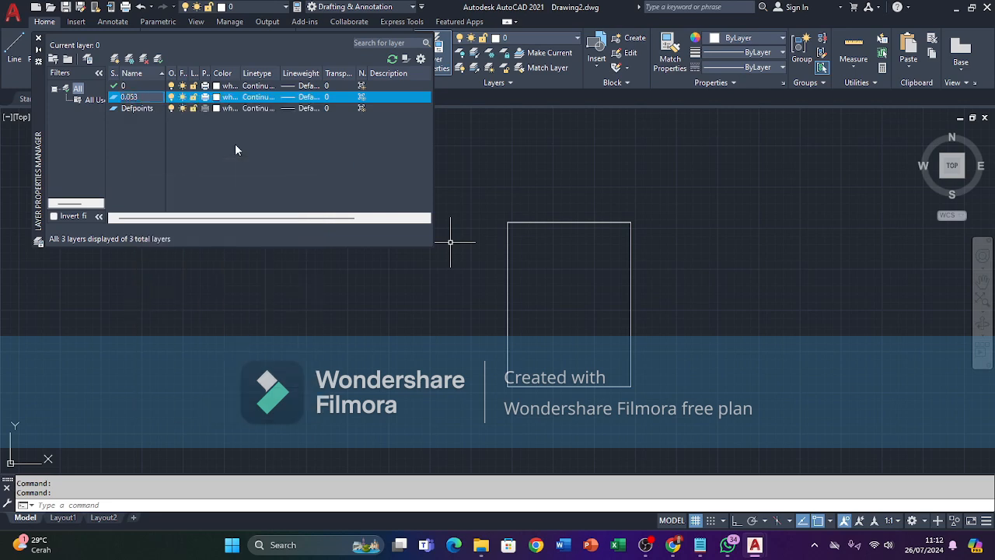
left_click(115, 62)
type("0.35")
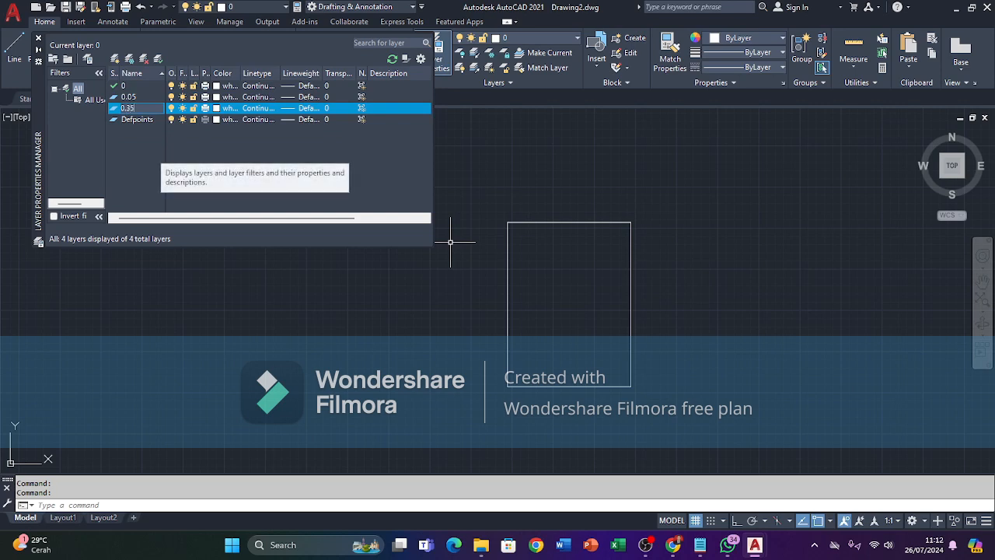
- Set the lineweight of layer 0.05 to 0.05 mm and of layer 0.35 to 0.35 mm, and close the layer manager
left_click(314, 97)
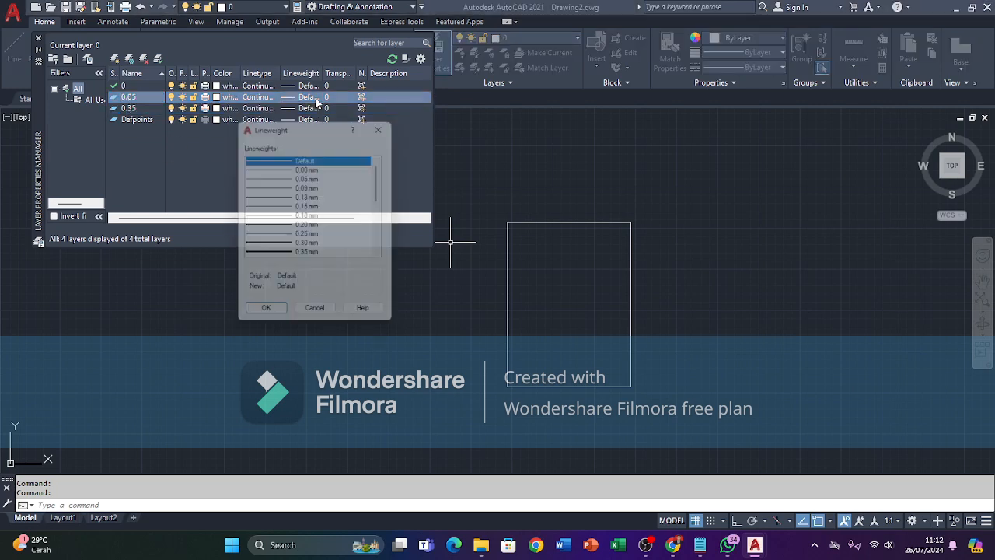
left_click(306, 169)
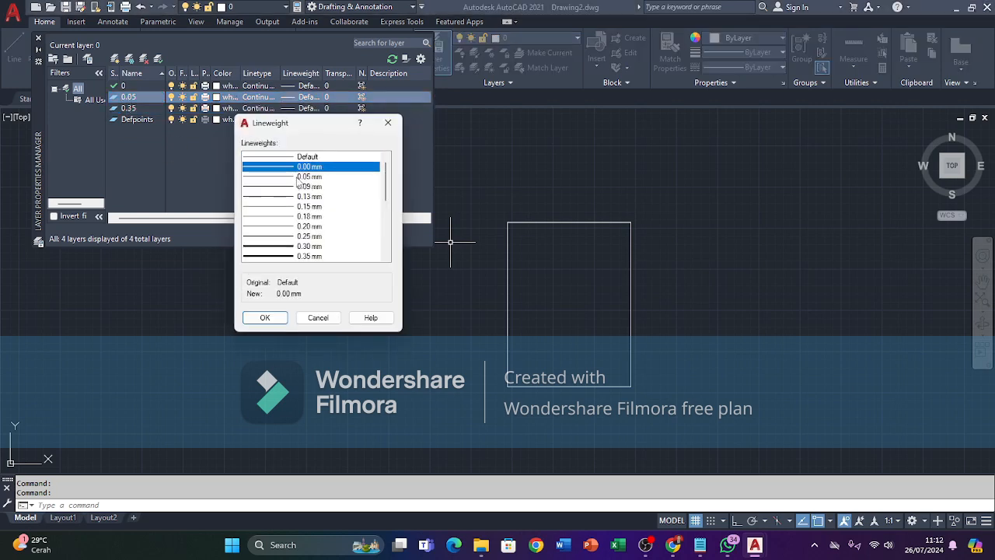
left_click(300, 177)
left_click(265, 317)
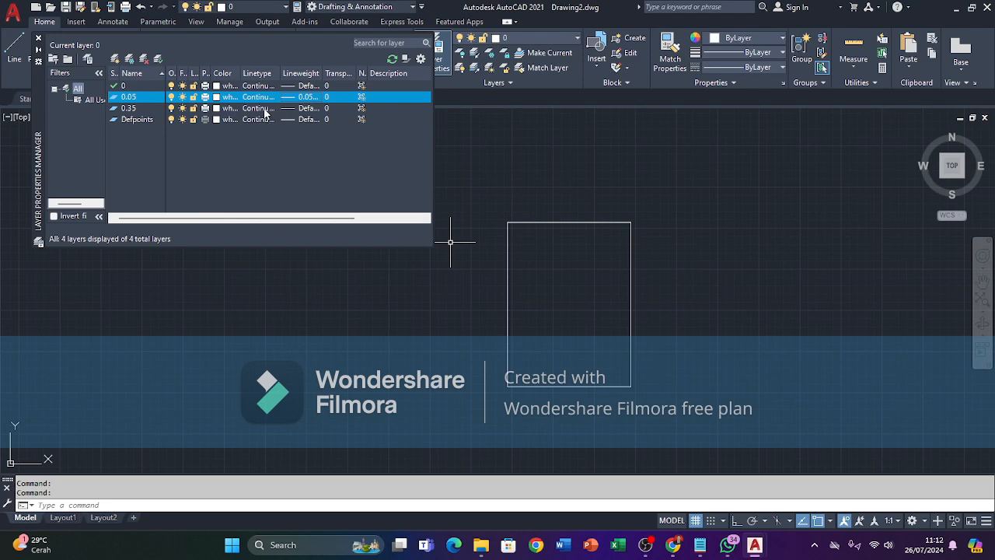
left_click(310, 108)
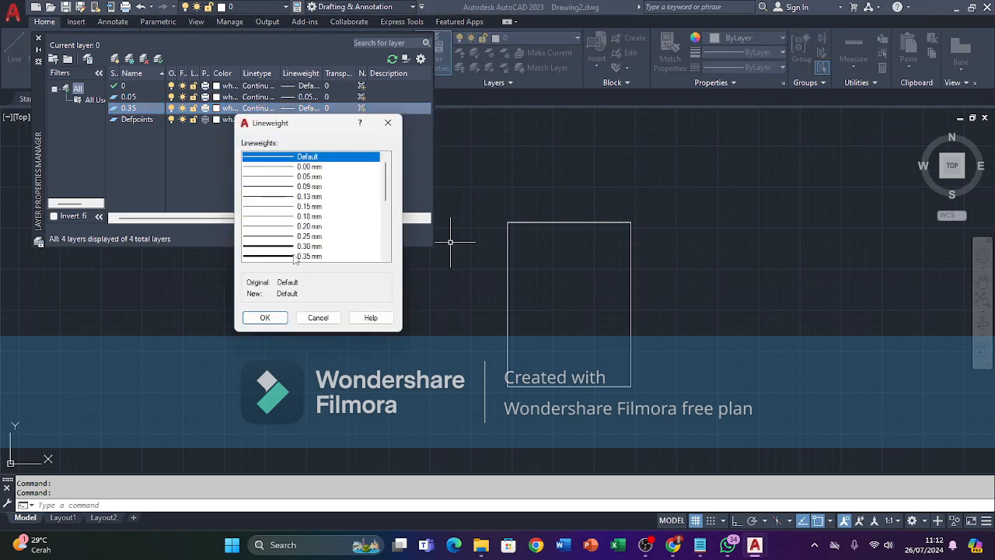
left_click(296, 255)
left_click(264, 317)
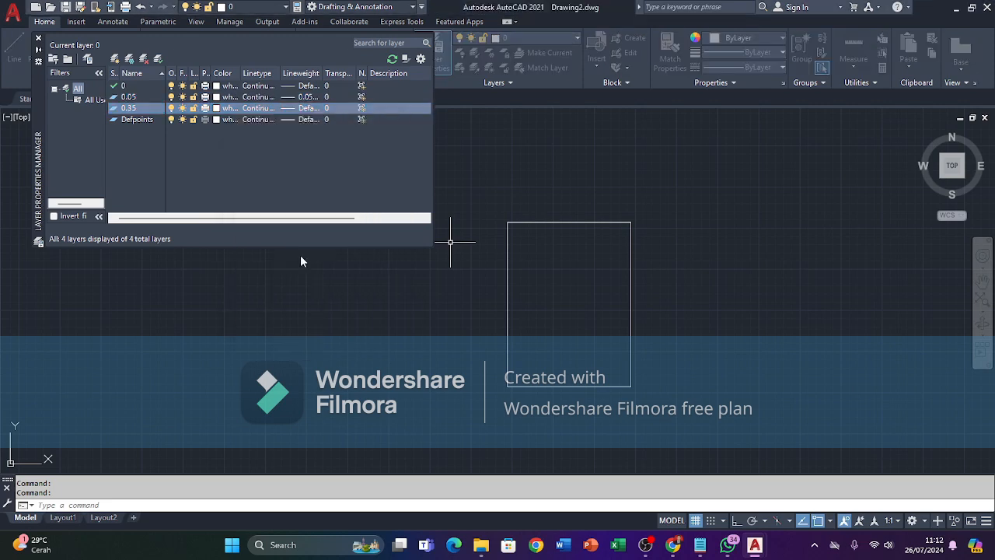
left_click(38, 37)
- Assign the rectangle to layer 0.35 and clear the selection
left_click(645, 347)
left_click(516, 112)
left_click(523, 39)
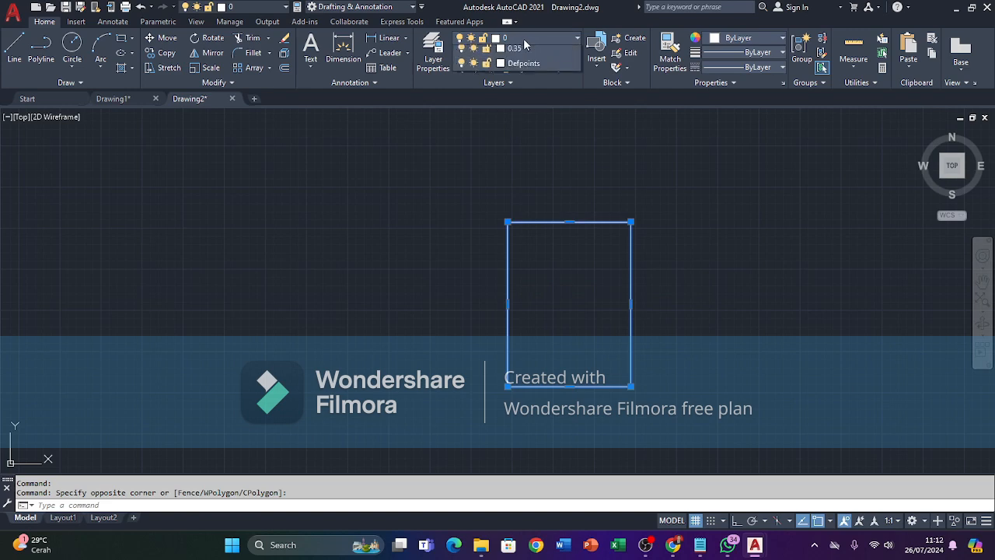
left_click(524, 80)
key("Escape")
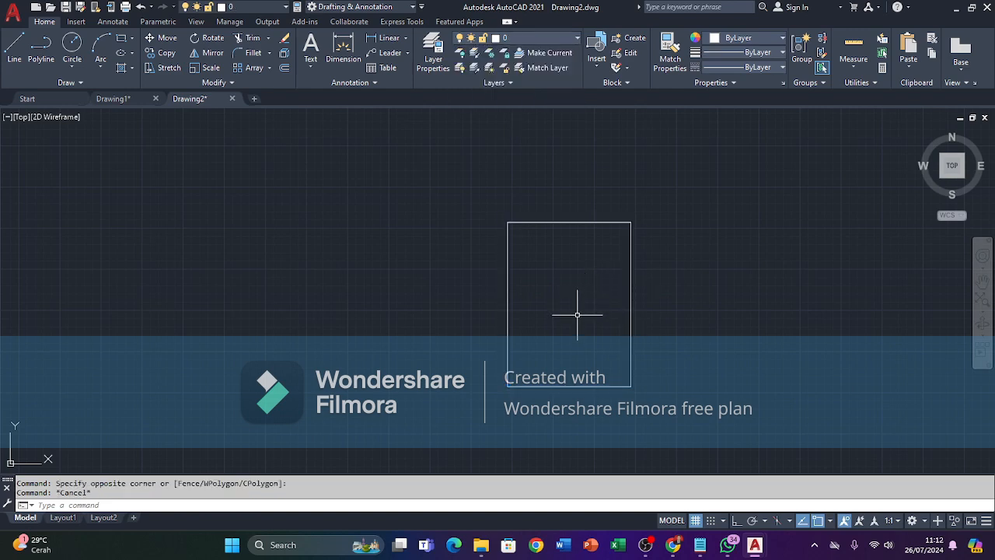
- Turn on Display Lineweight in the lineweight settings and accept them
type("LW")
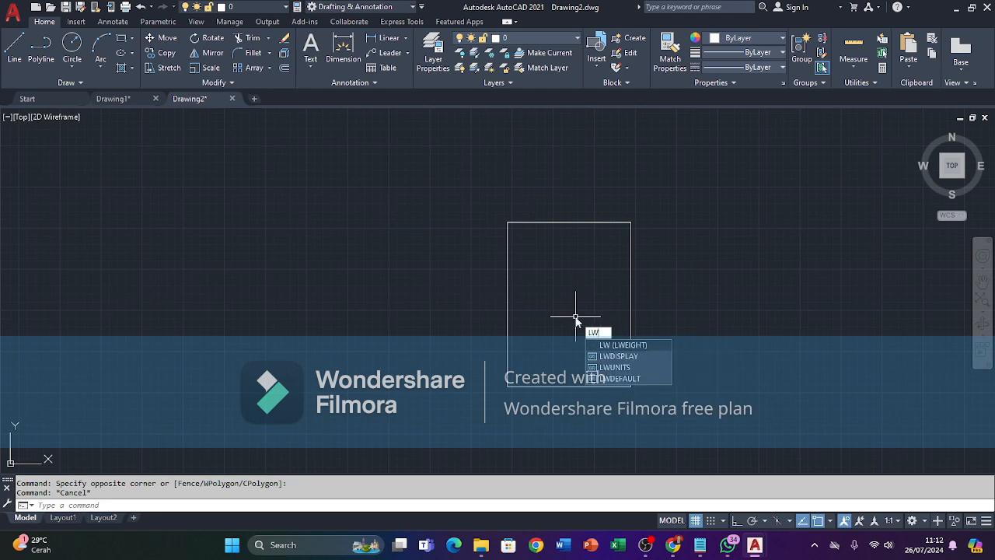
key("Return")
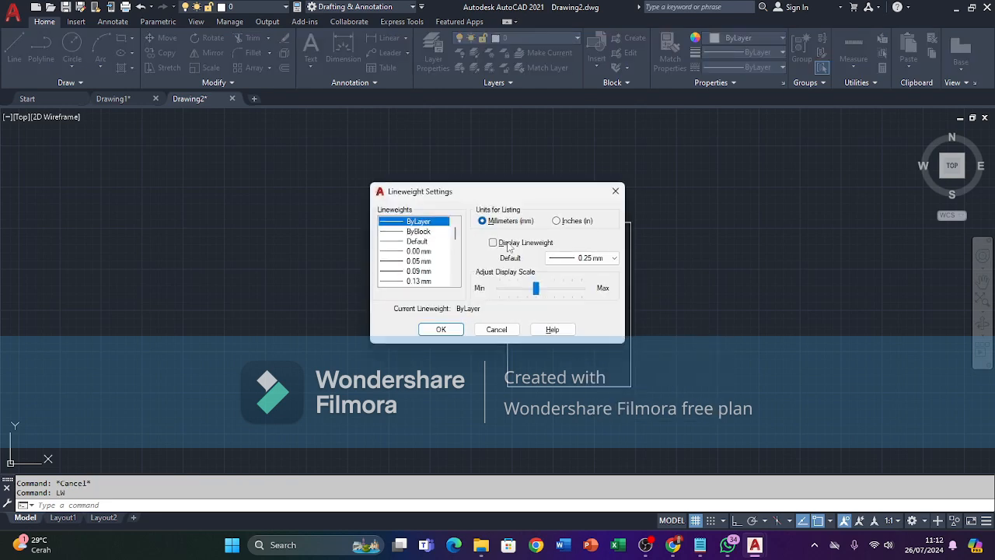
left_click(510, 244)
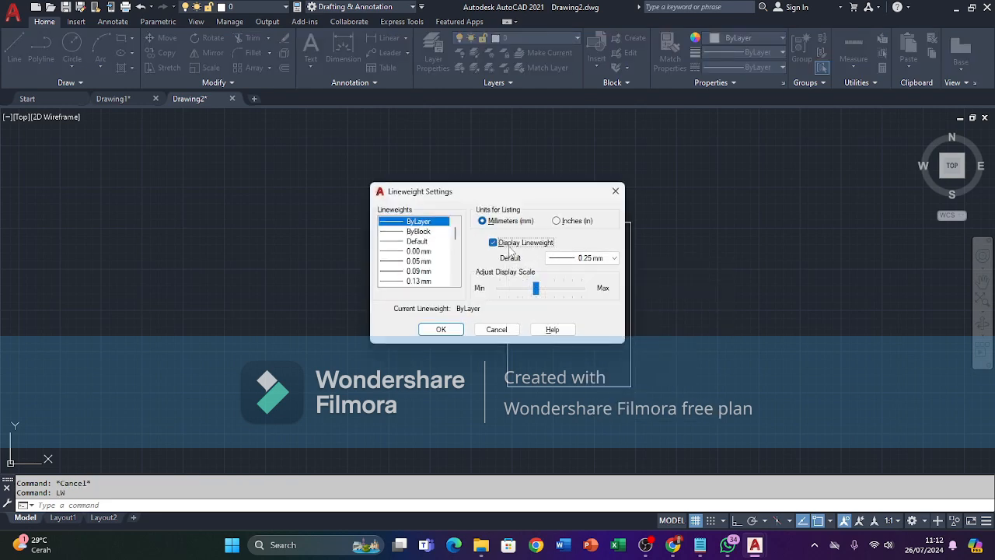
left_click(441, 329)
- Make layer 0.05 current and add a vertical linear dimension outside the rectangle's right edge
left_click(533, 38)
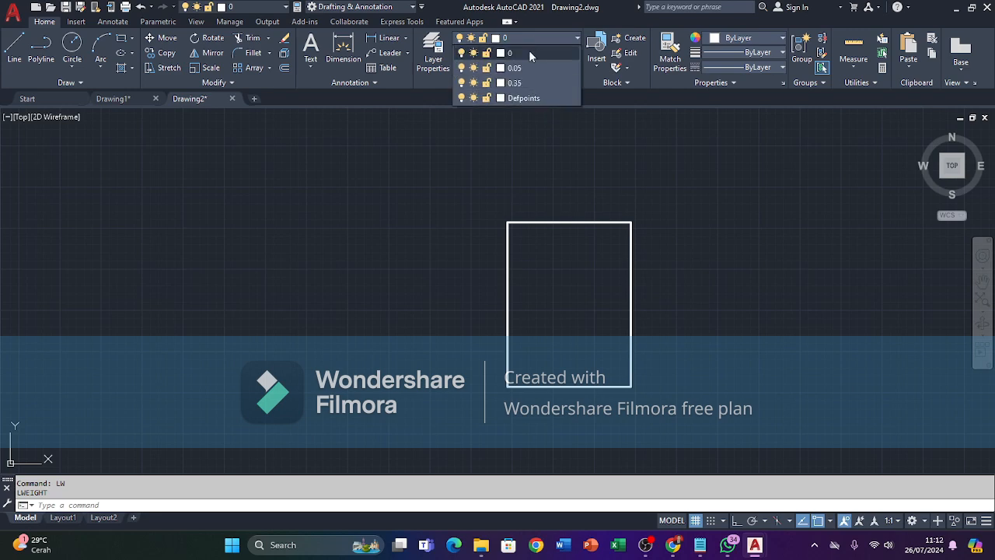
left_click(523, 65)
middle_click_drag(615, 311, 604, 312)
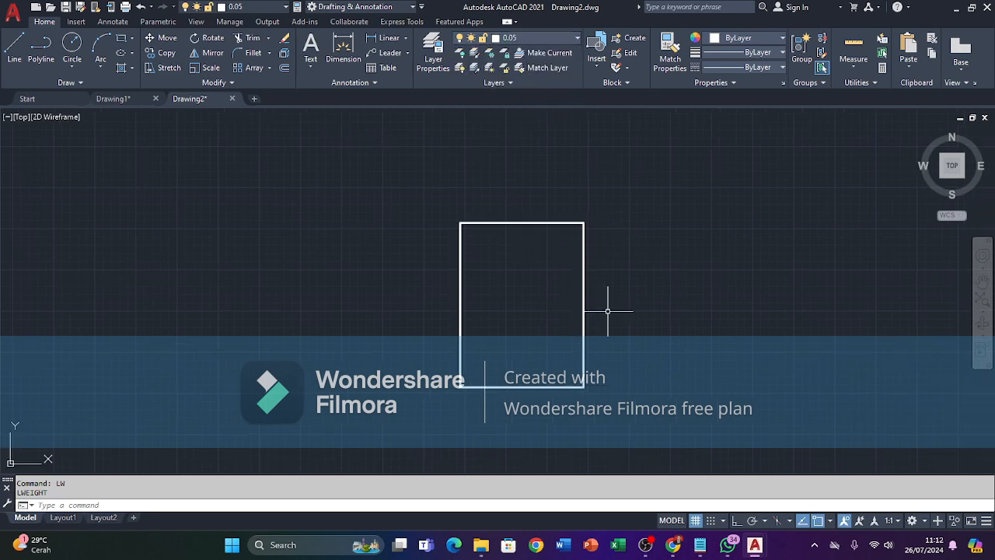
scroll(711, 311, "down", 3)
type("DIMLI")
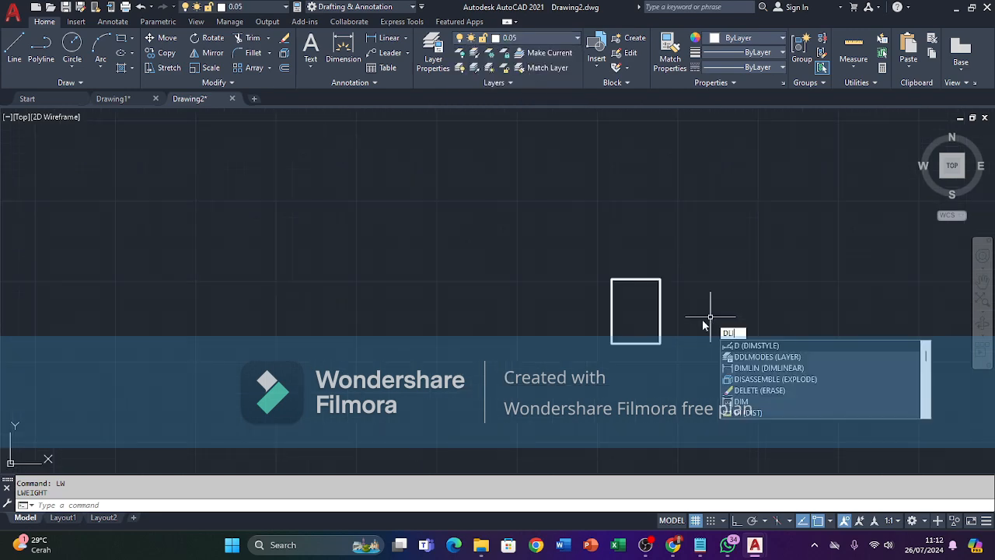
key("Return")
left_click(660, 278)
left_click(660, 343)
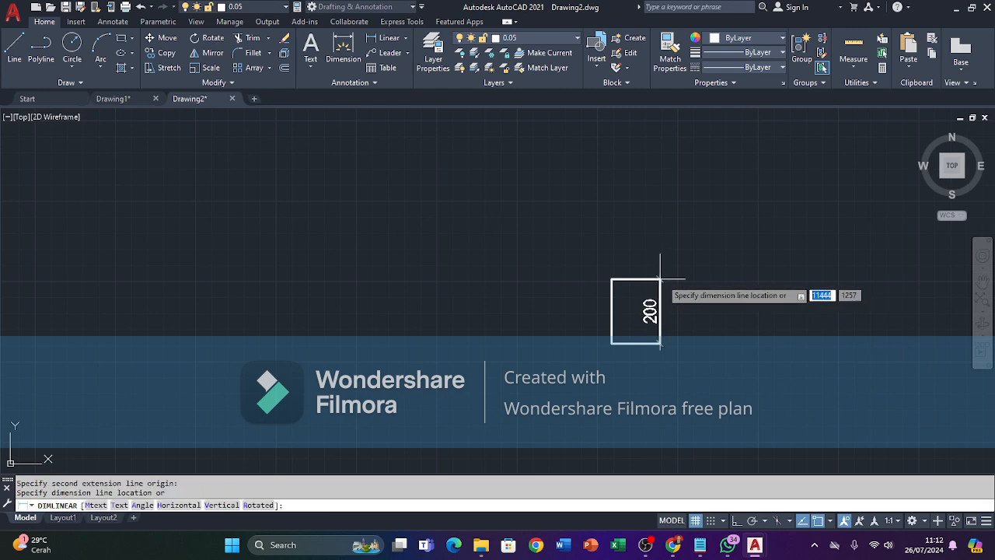
left_click(698, 326)
- Make SKALA 100 the current dimension style and close the Dimension Style Manager
type("D")
key("Return")
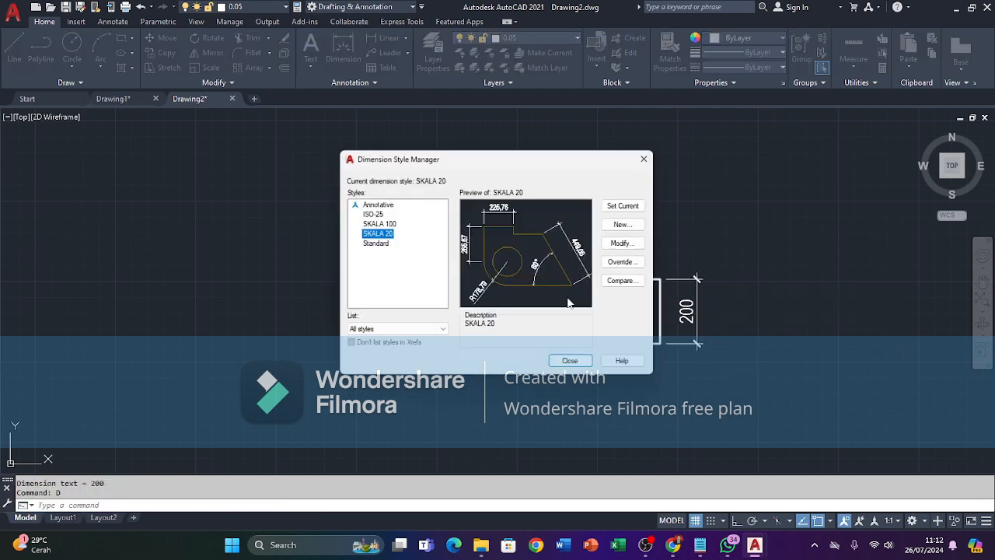
left_click(381, 223)
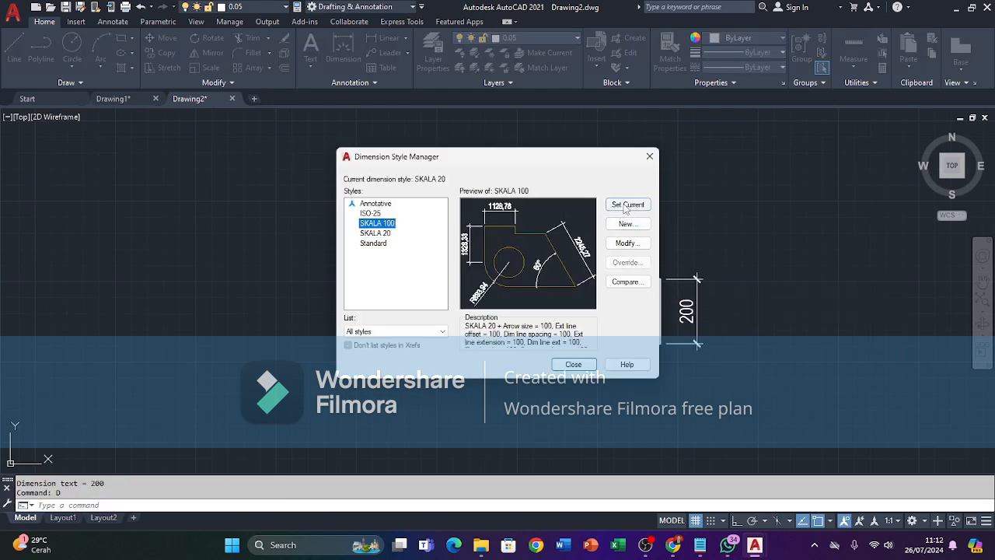
left_click(627, 205)
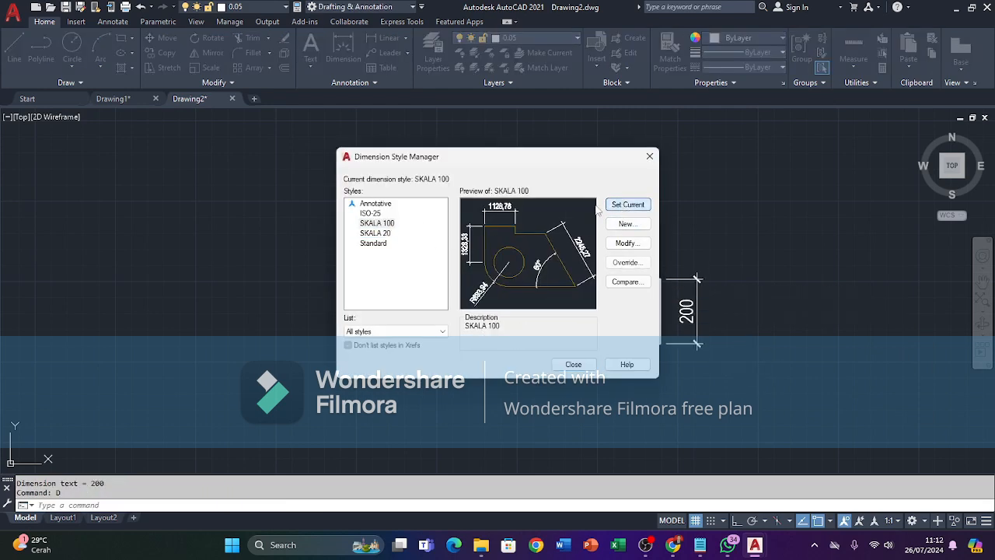
left_click(384, 225)
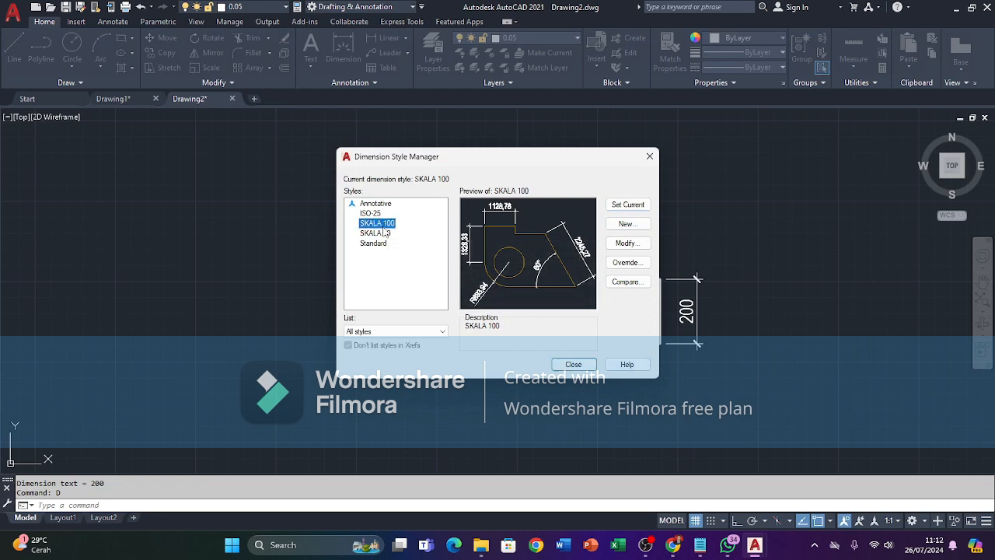
left_click(573, 364)
- Add a vertical linear dimension of the rectangle's left edge, placed clear of the rectangle on its left side
type("d")
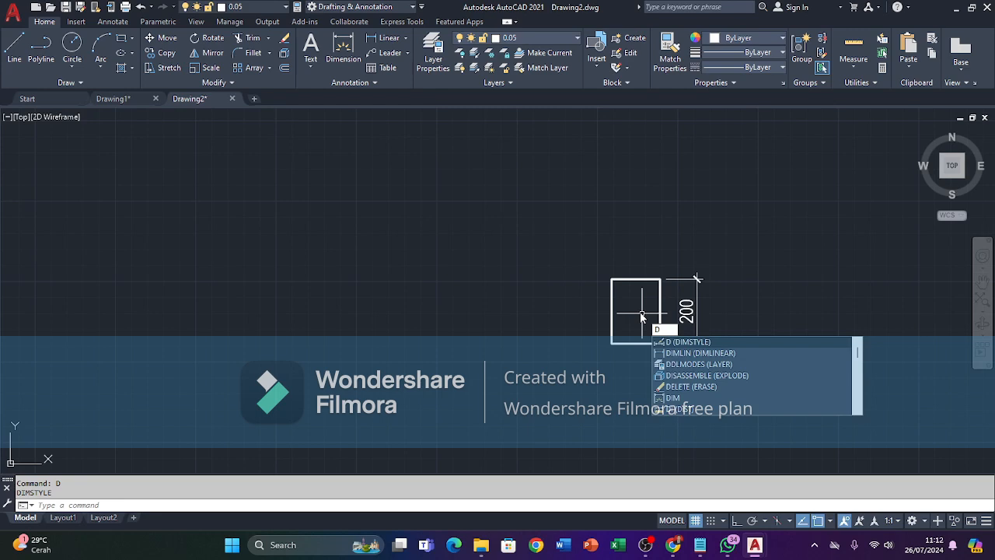
type("li")
key("Return")
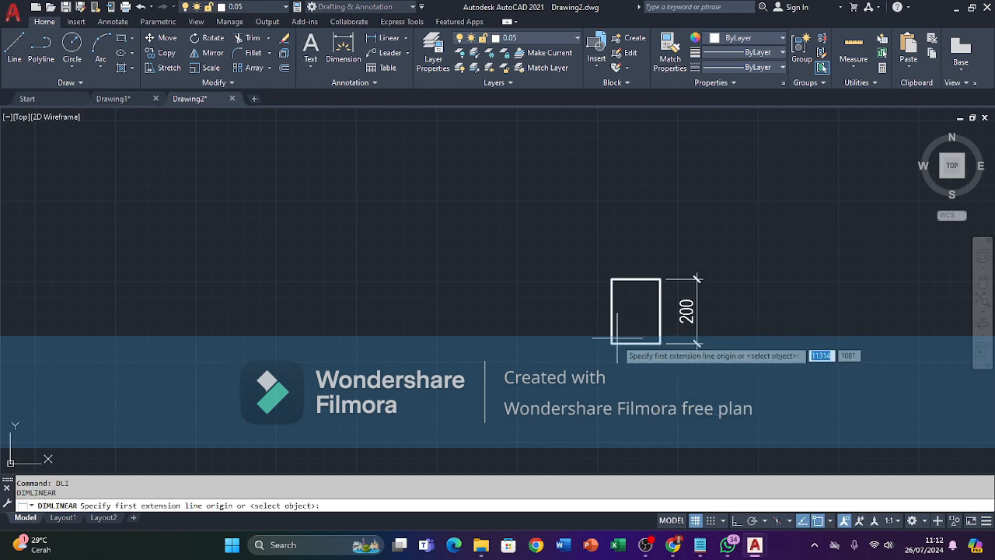
left_click(613, 344)
left_click(611, 278)
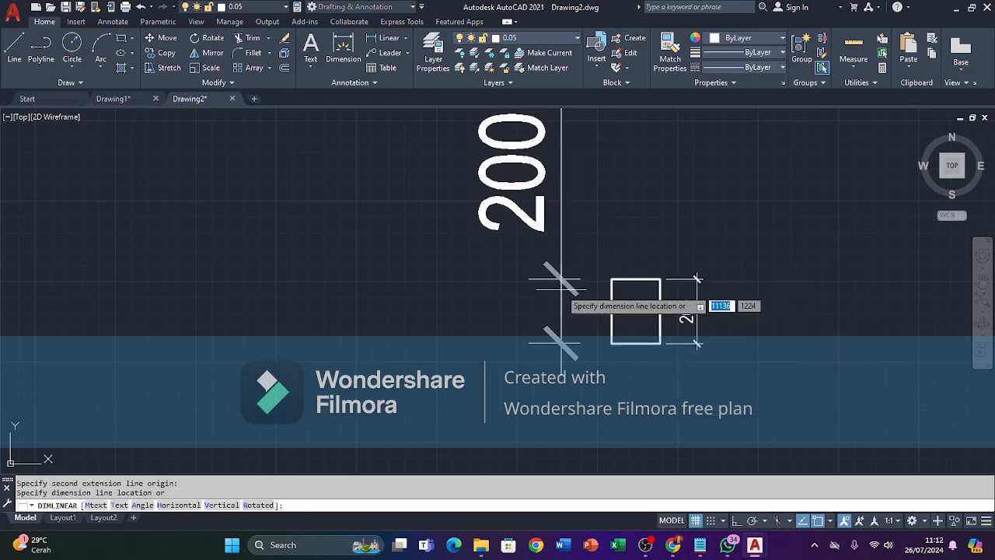
left_click(507, 358)
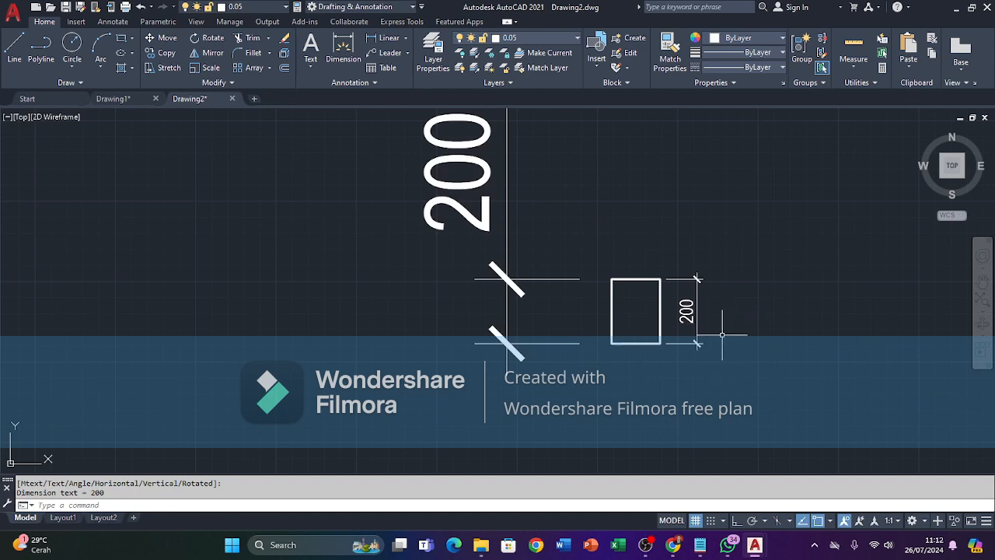
- Match the properties of the oversized dimension left of the rectangle to those of the dimension on its right
middle_click_drag(722, 335, 711, 359)
left_click(685, 339)
type("m")
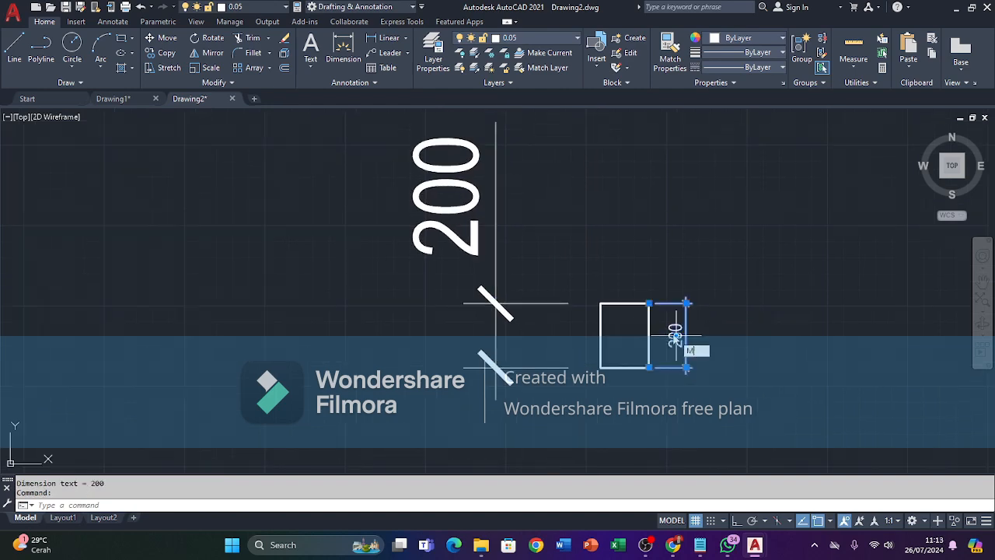
type("a")
key("Return")
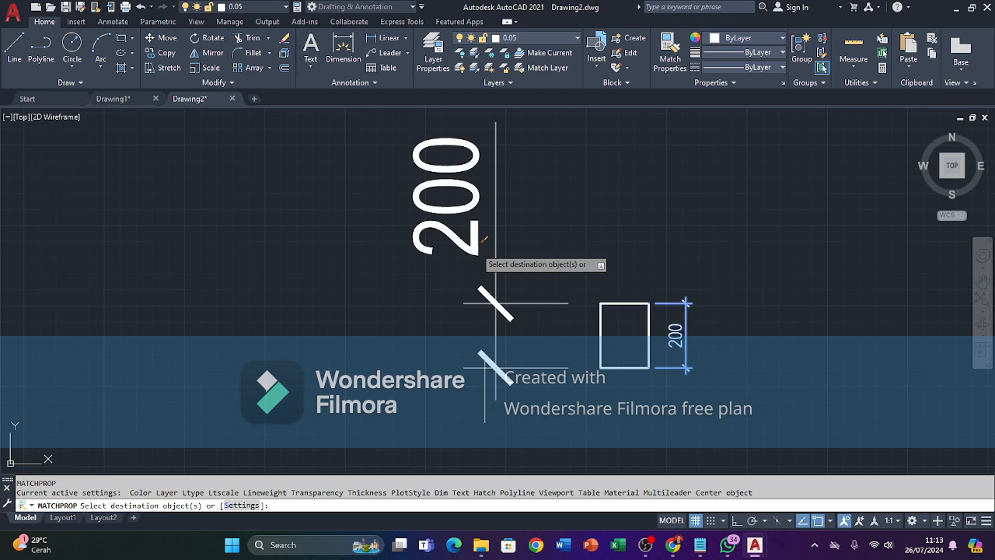
left_click(482, 241)
key("Escape")
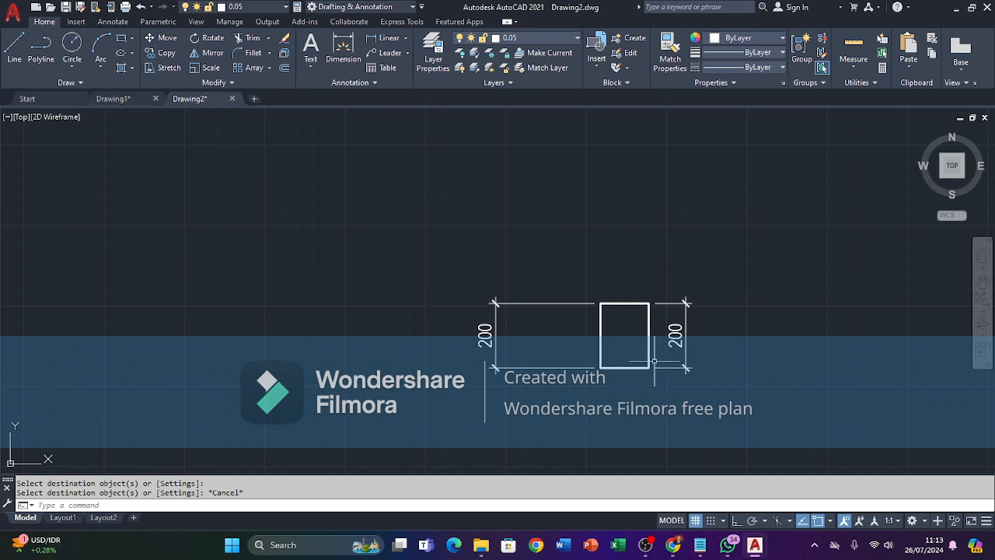
- Open the Dimension Style Manager and select the SKALA 20 style
type("d")
key("Return")
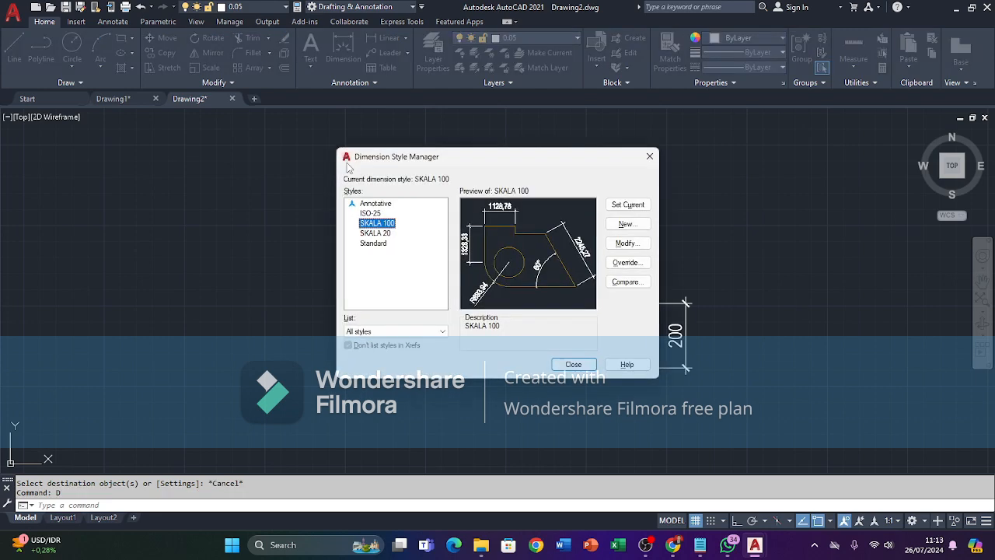
left_click(386, 235)
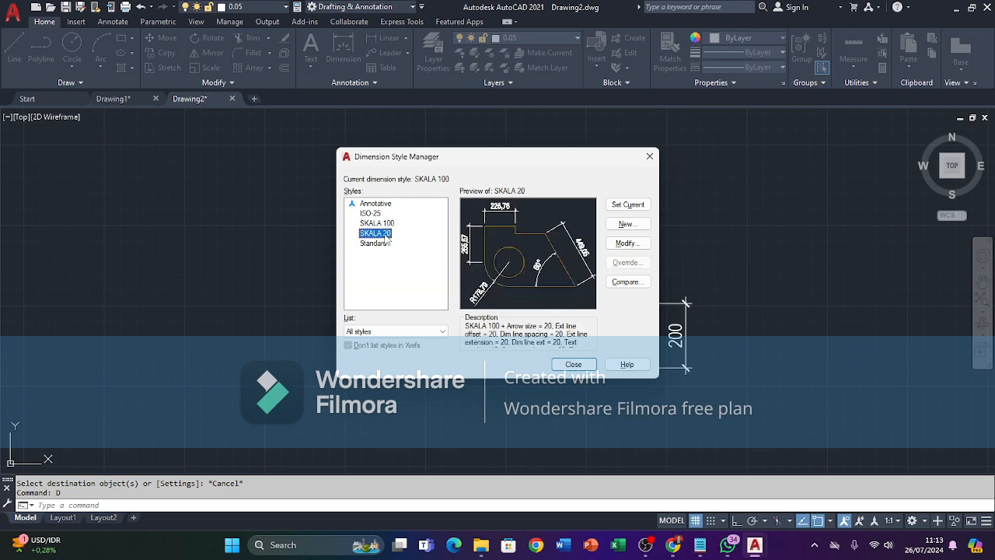